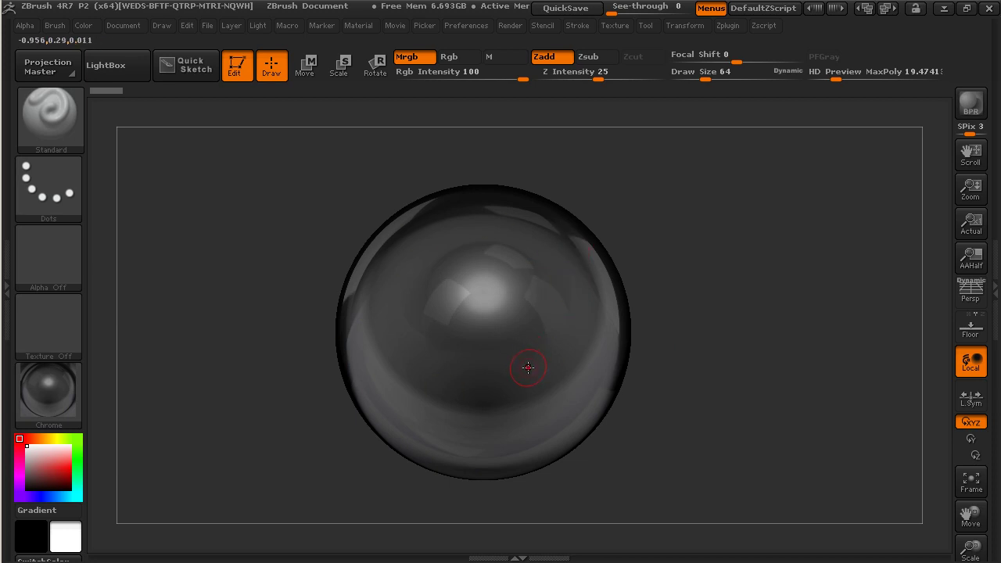
Preview FastShader on the sphere, and set its material to BasicMaterial from the material library.
left_click(49, 395)
left_click(588, 408)
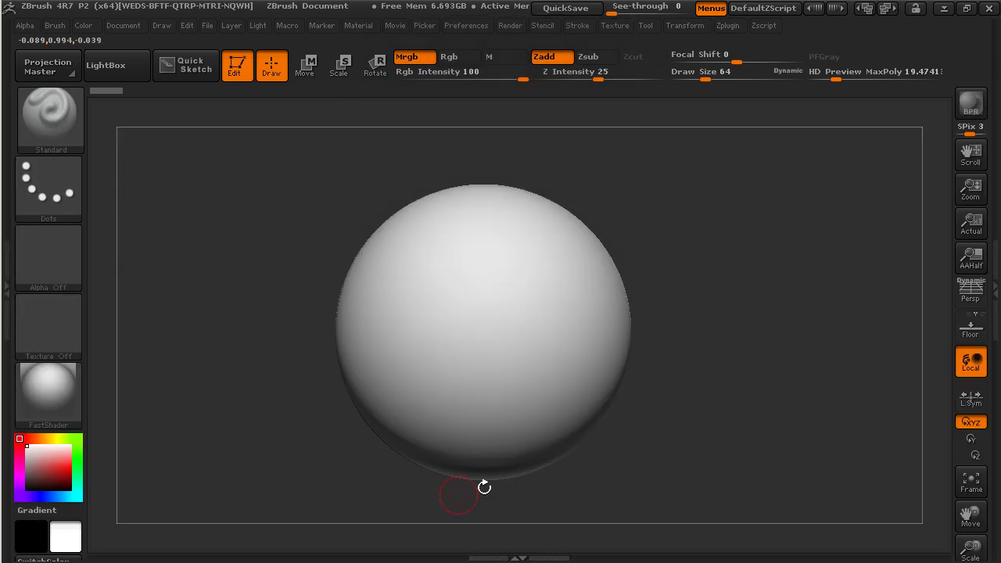
left_click(47, 395)
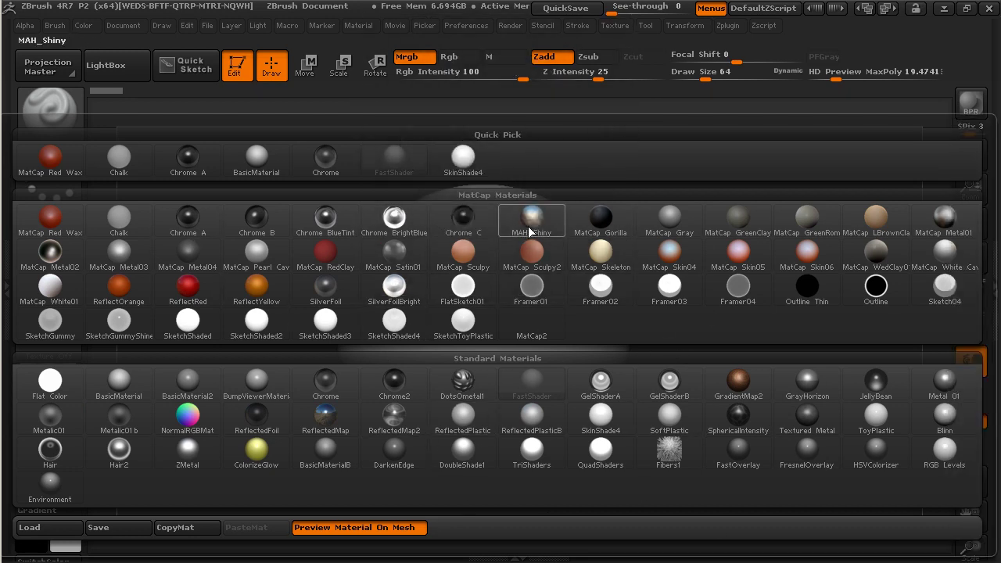
mouse_move(505, 336)
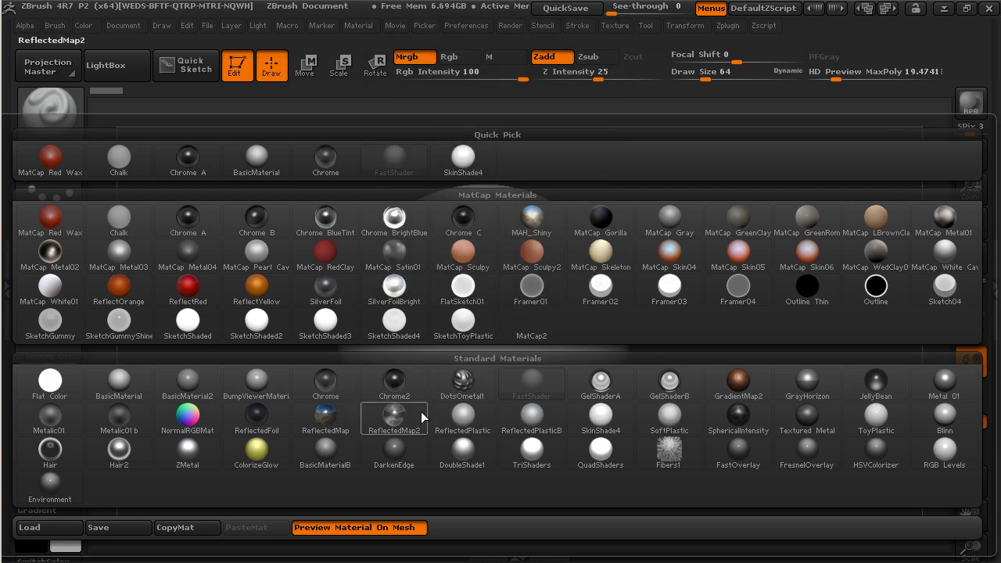
mouse_move(400, 415)
mouse_move(318, 332)
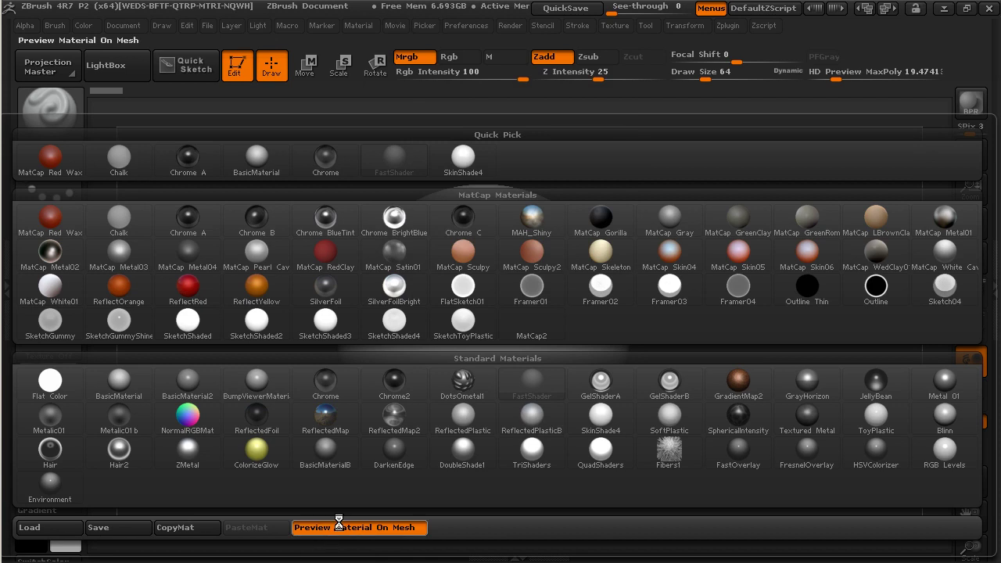
left_click(121, 387)
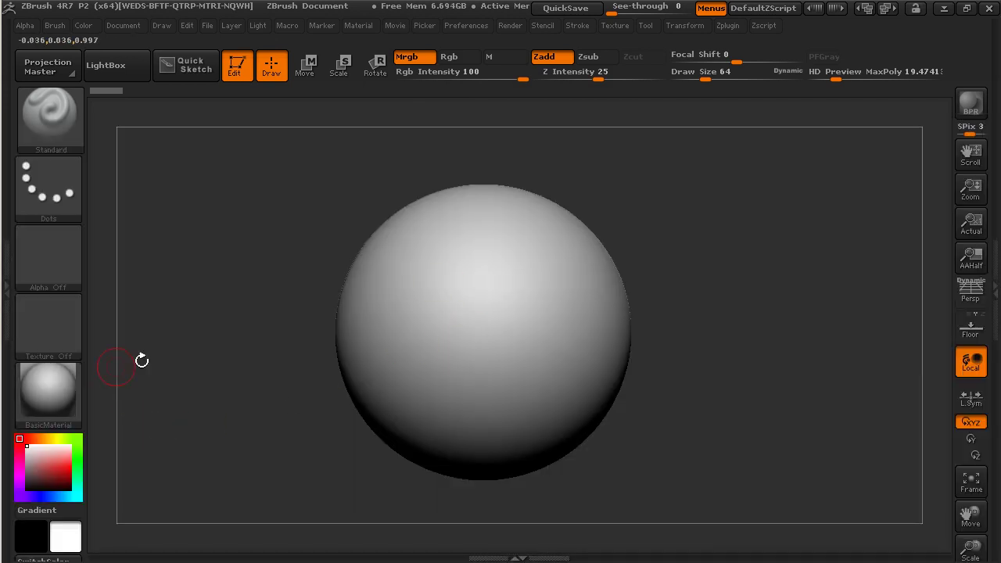
Fill the whole sphere object with the current BasicMaterial.
left_click(45, 393)
left_click(119, 24)
left_click(95, 24)
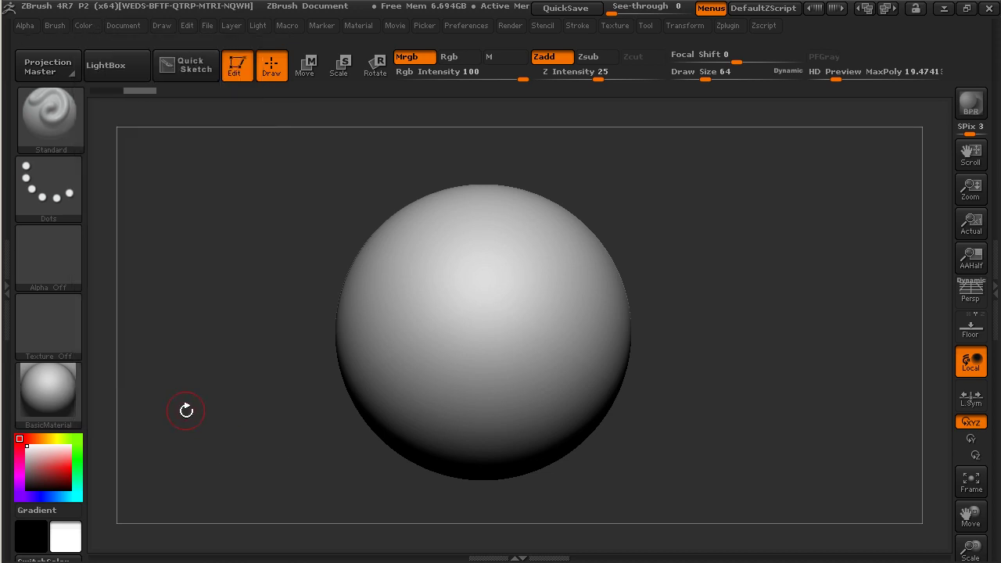
Select Chrome as the current material to test the filled sphere, and switch back to BasicMaterial.
left_click(49, 391)
left_click(331, 415)
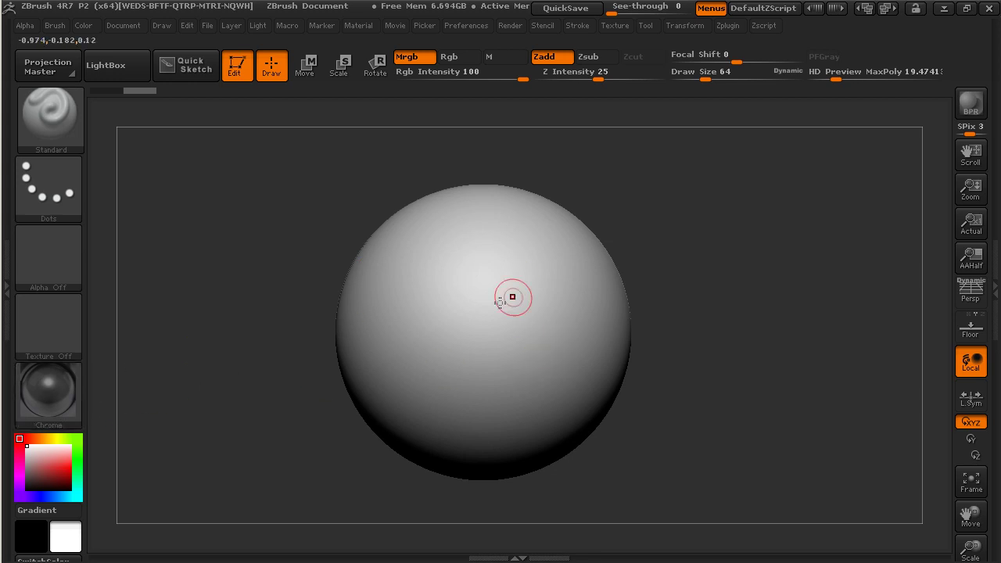
left_click(48, 391)
left_click(119, 382)
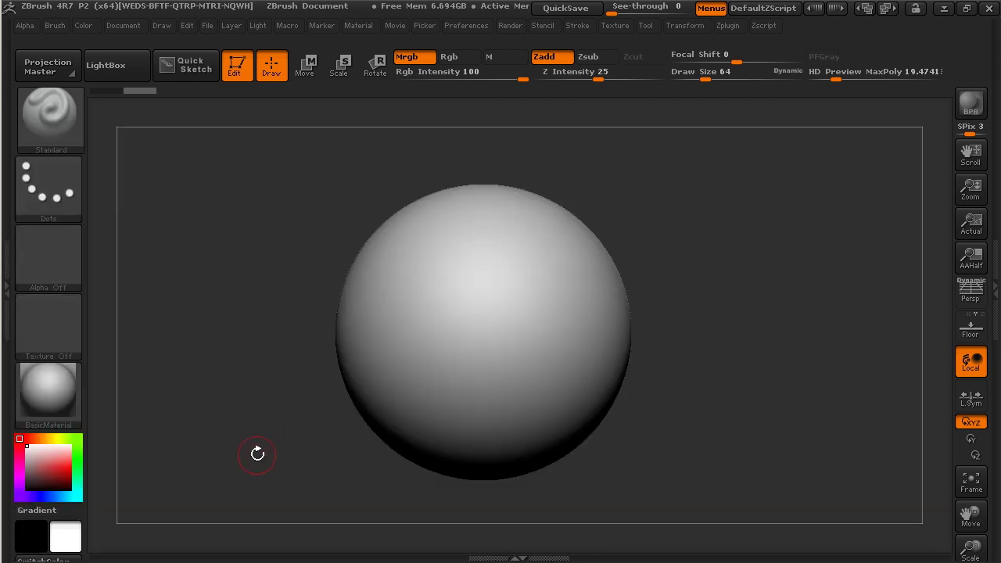
Run SubTool Master's Fill on the visible subtools with no fill option selected.
left_click(729, 27)
left_click(782, 260)
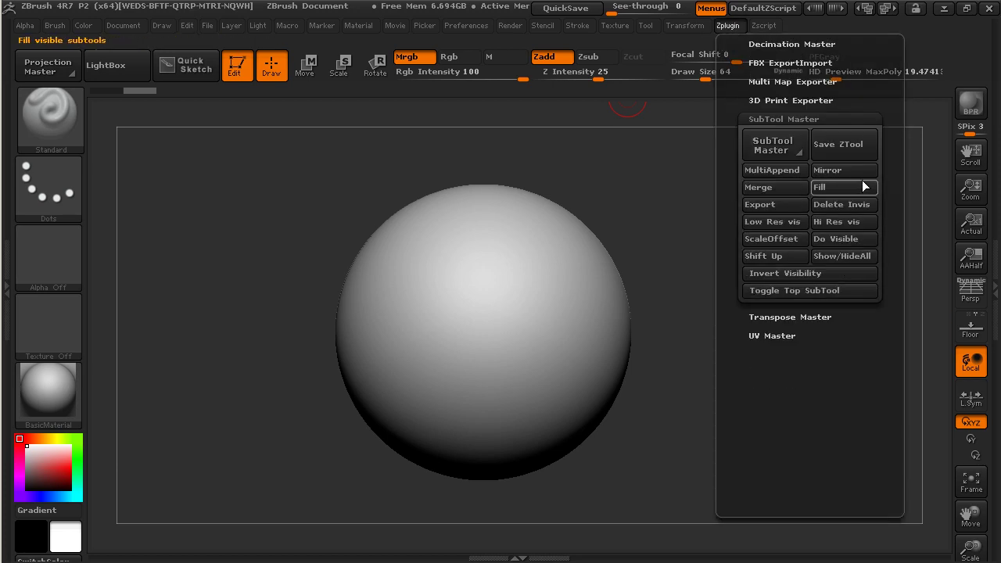
left_click(849, 190)
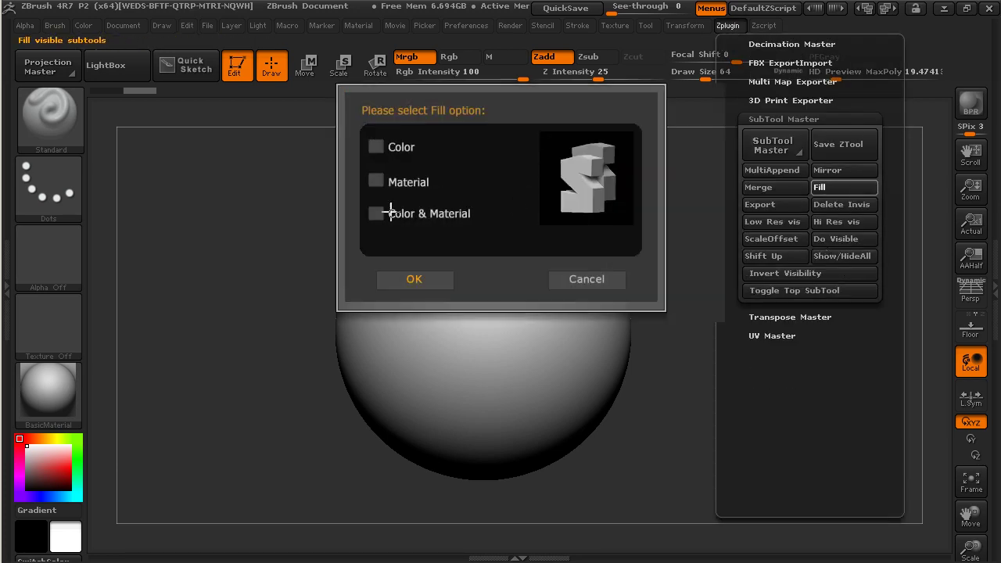
left_click(415, 279)
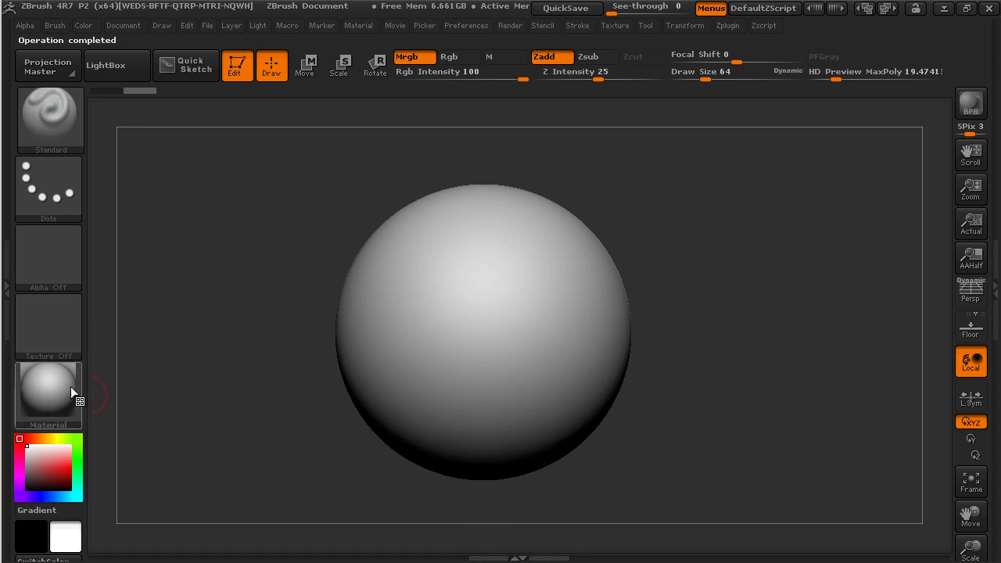
Choose Chrome2 as the material and fill the visible subtools using SubTool Master's Color & Material option.
left_click(49, 391)
left_click(393, 384)
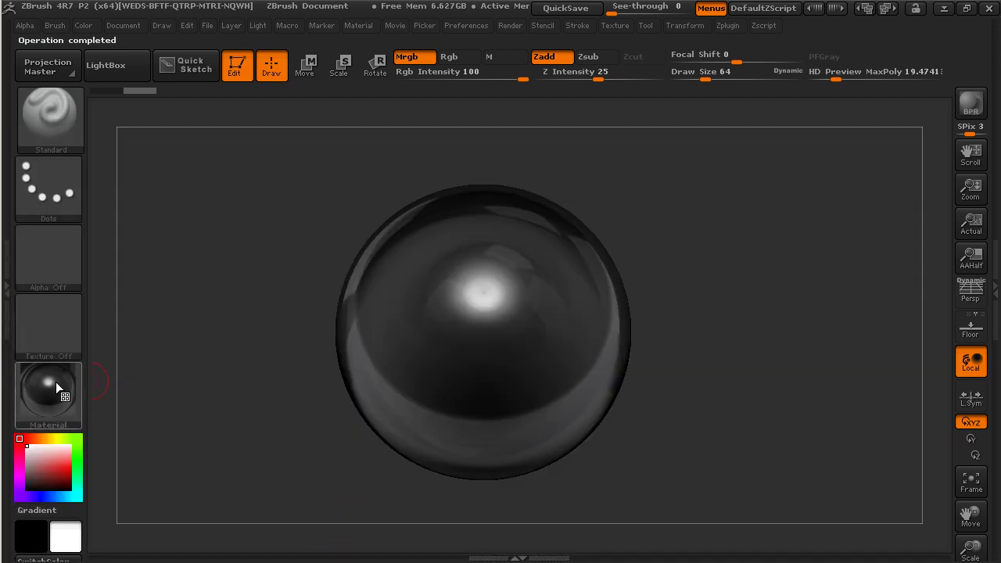
left_click(78, 382)
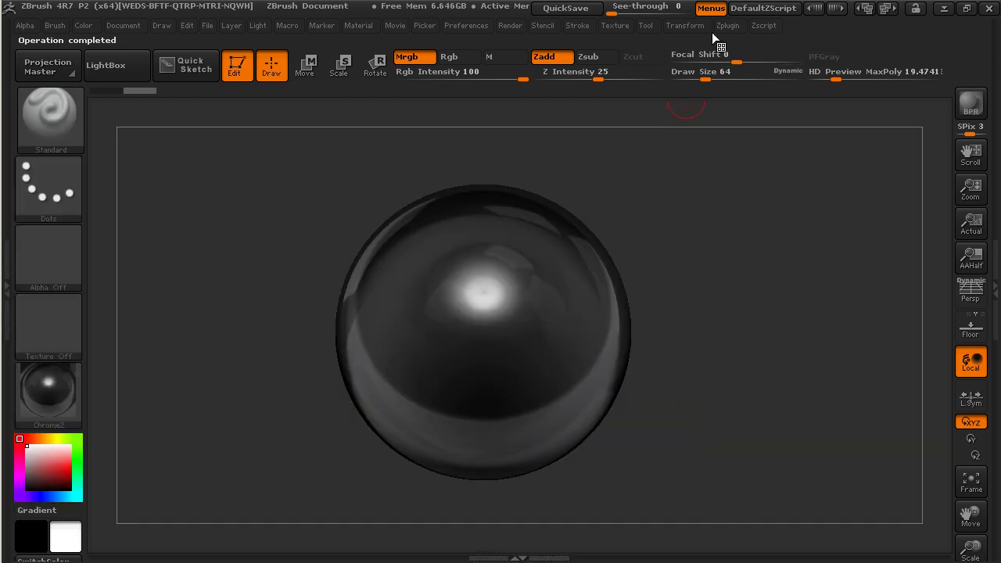
left_click(724, 26)
left_click(837, 327)
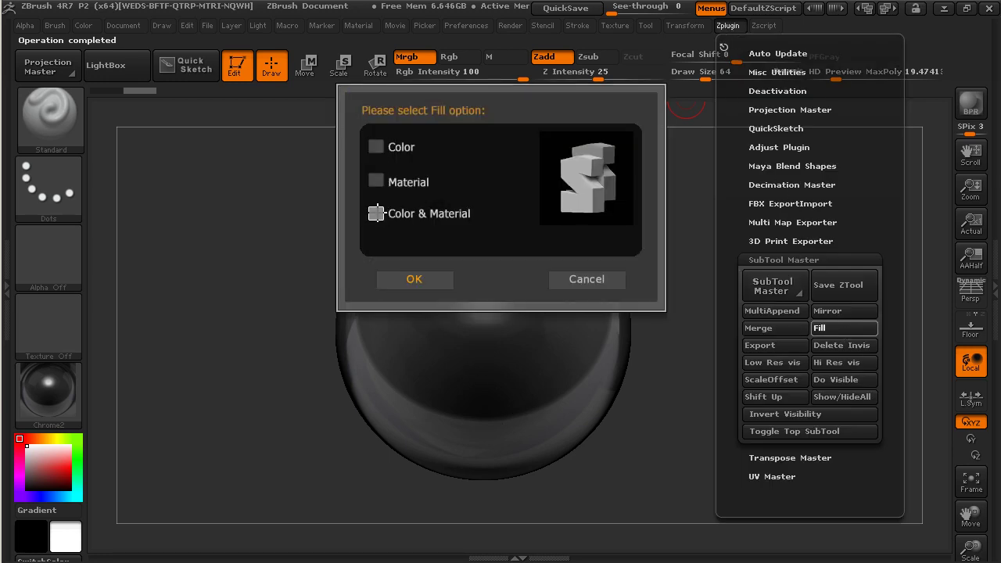
left_click(377, 213)
left_click(414, 279)
Choose BasicMaterial and fill the visible subtools with it using SubTool Master's Color & Material option.
left_click(81, 393)
left_click(146, 390)
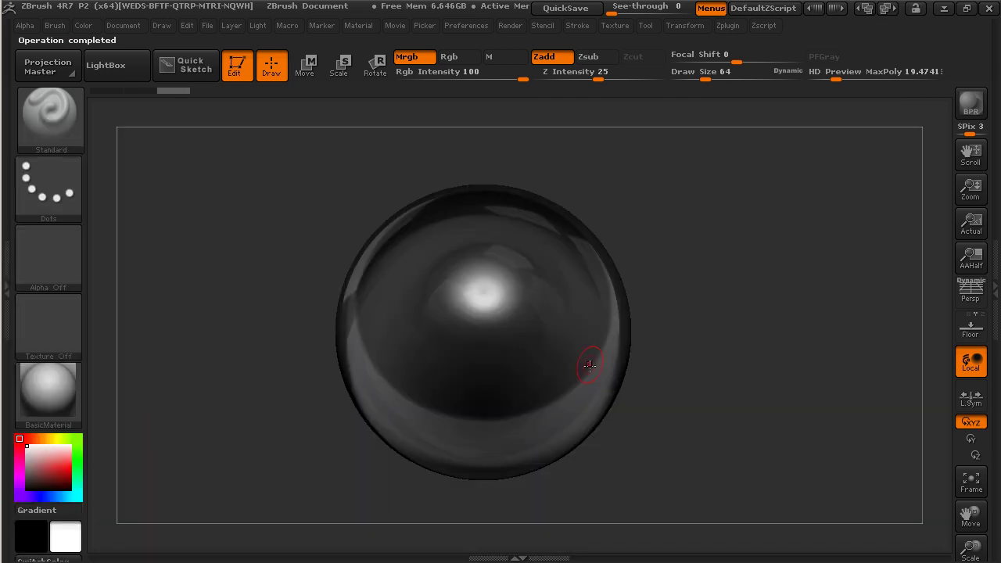
mouse_move(67, 395)
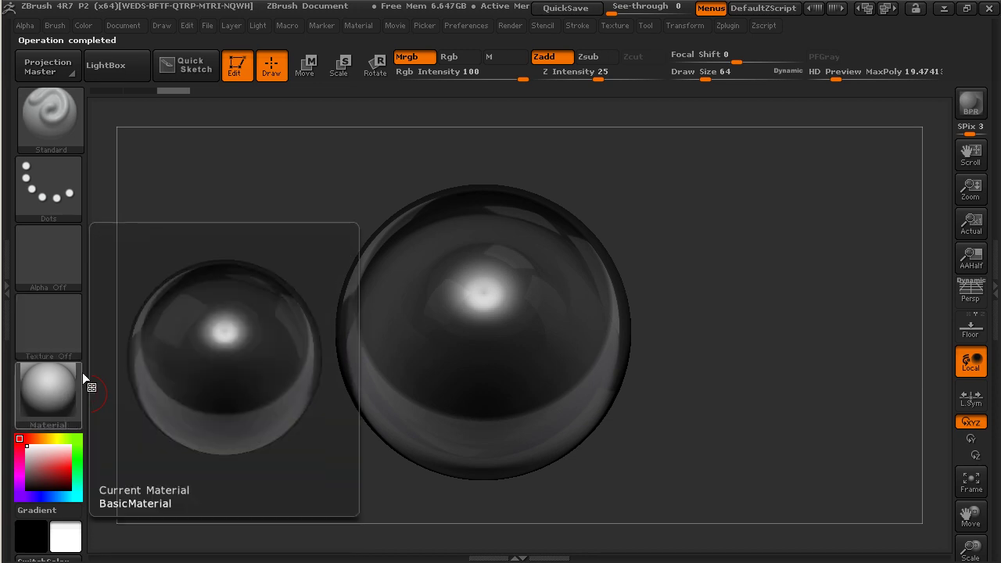
left_click(57, 391)
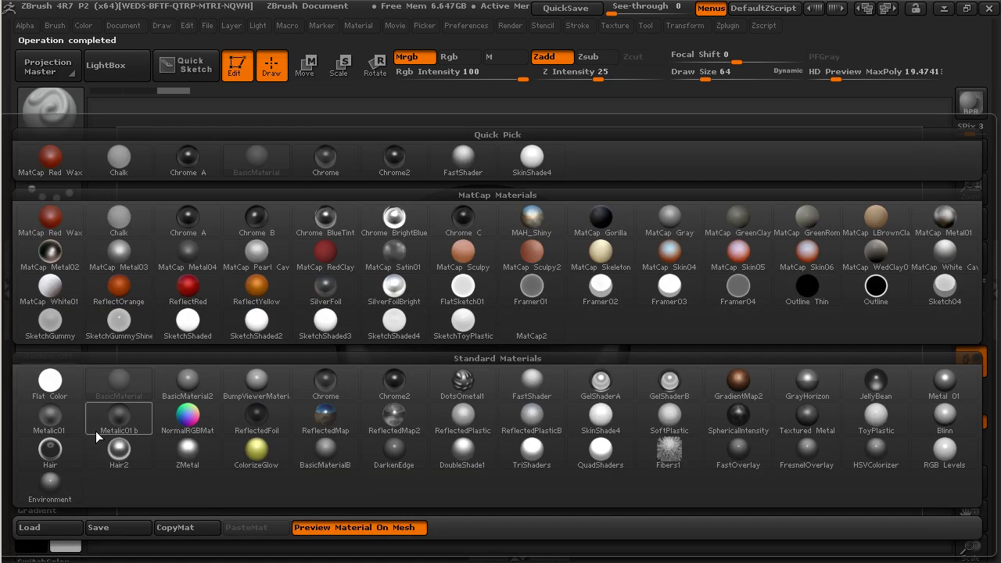
left_click(183, 431)
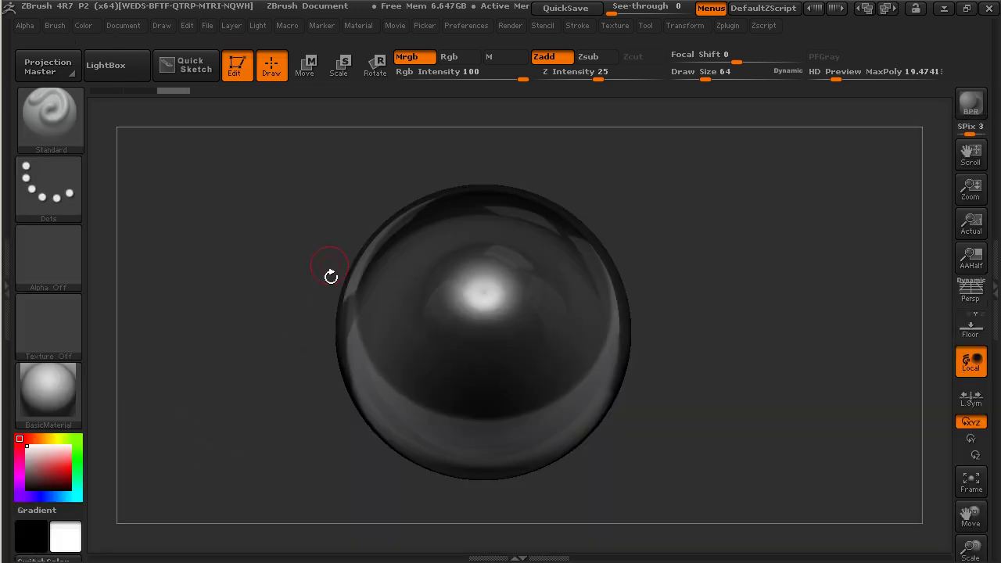
left_click(729, 24)
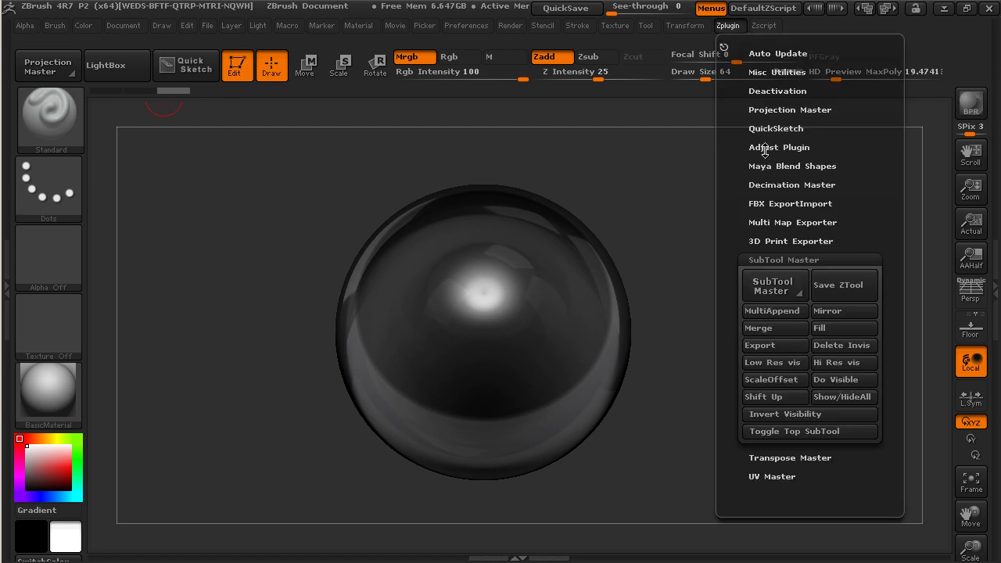
left_click(840, 326)
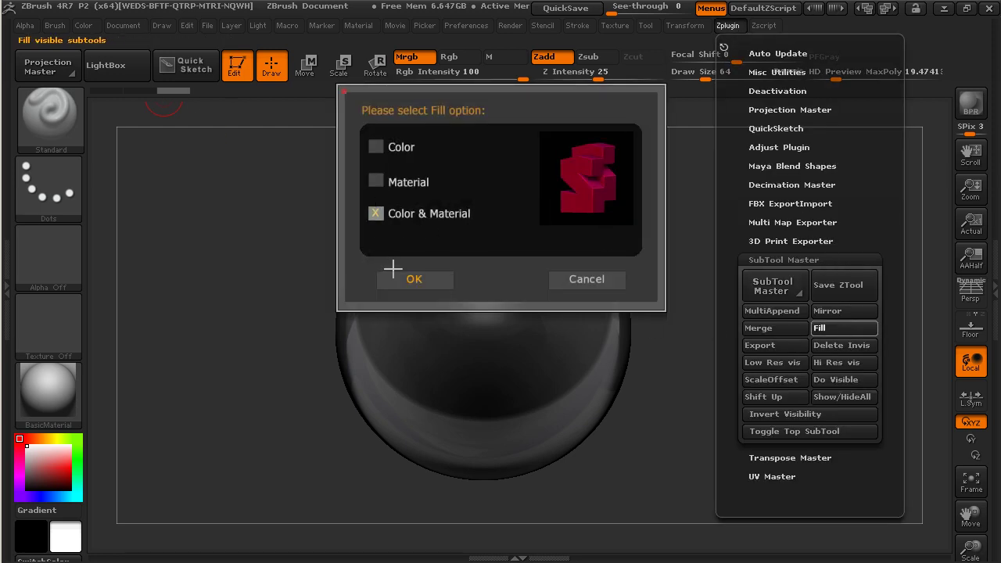
left_click(406, 279)
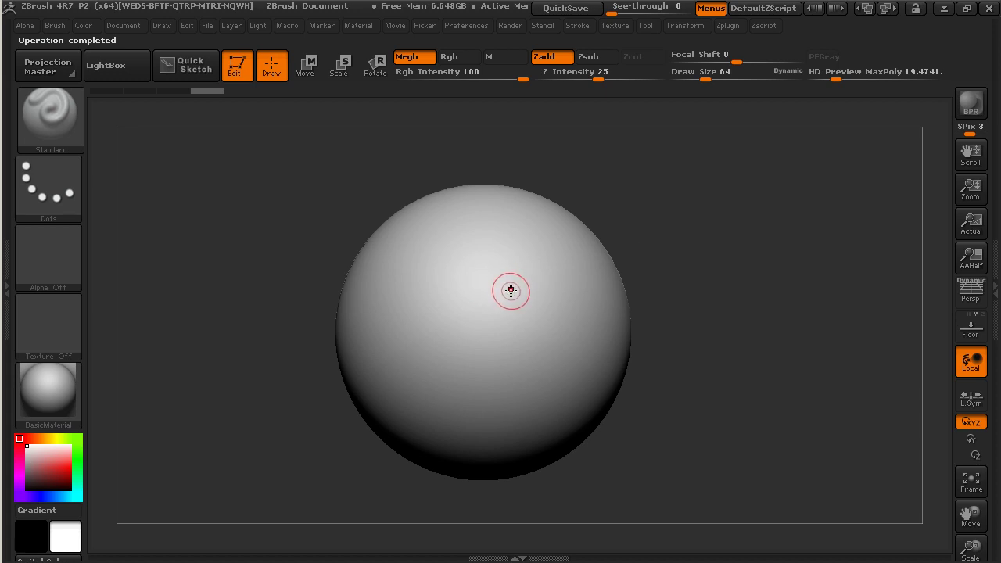
Open the side tray, remove the Material palette from it, and dock the palette there again.
left_click(5, 280)
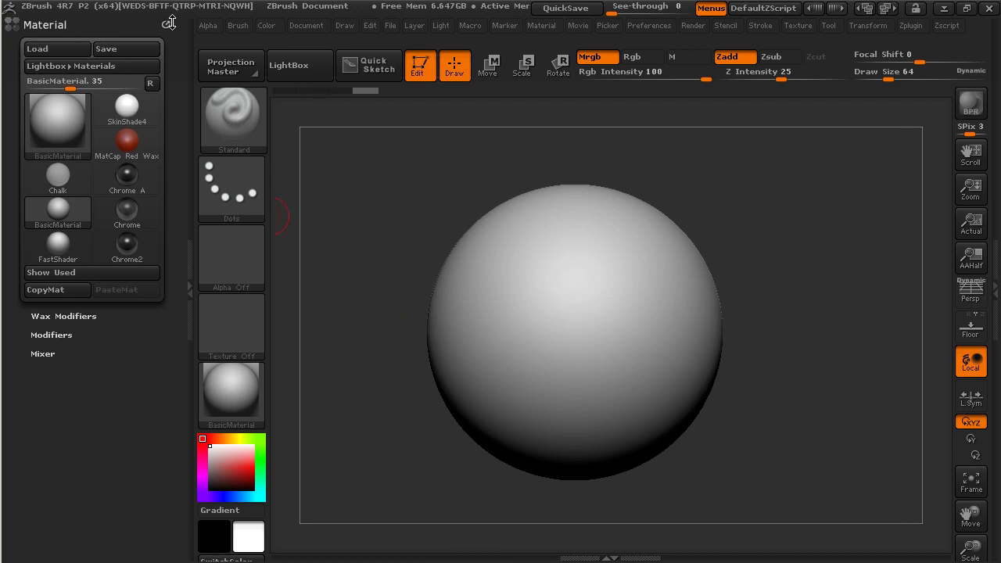
left_click(122, 28)
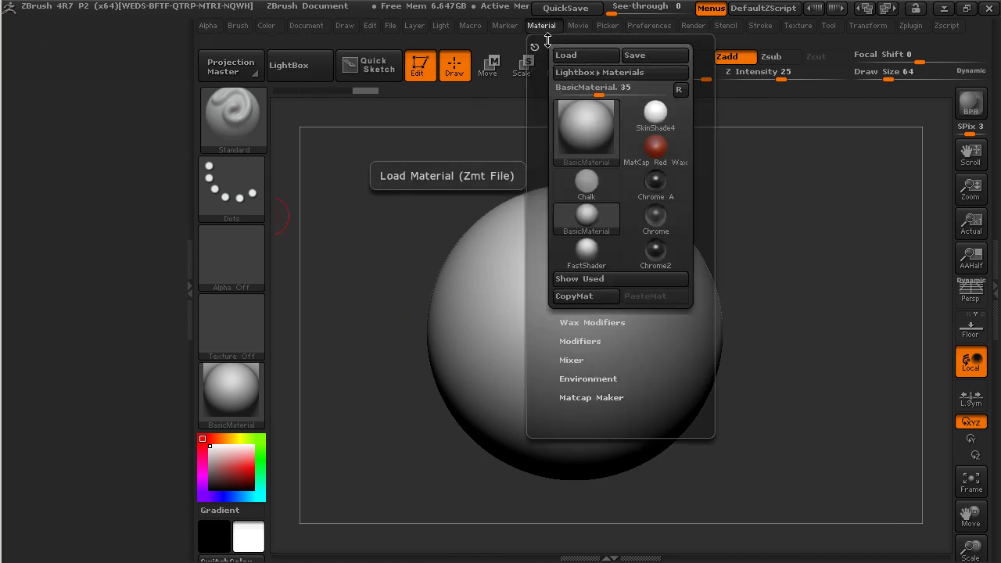
mouse_move(544, 32)
left_click_drag(535, 44, 172, 219)
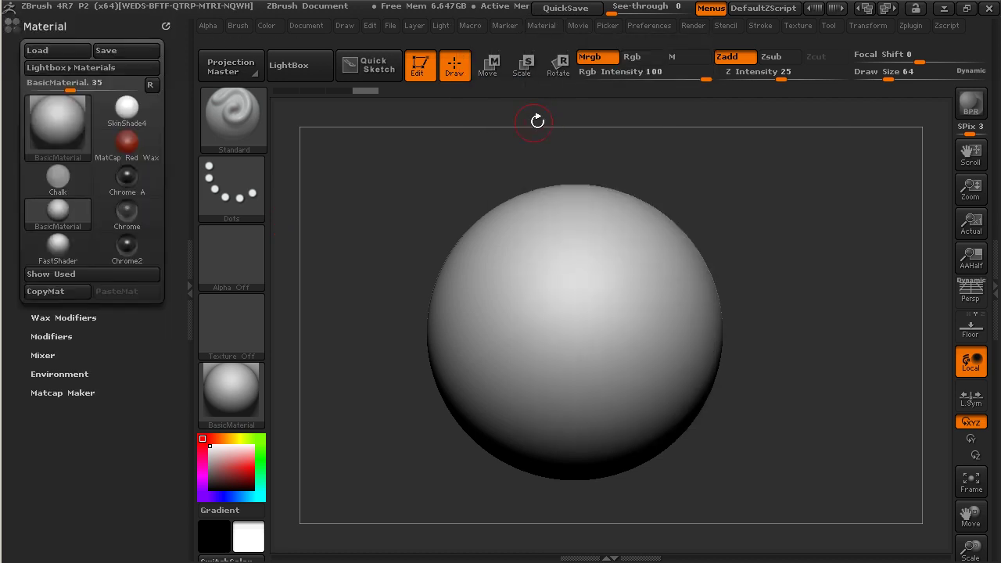
Expand the BasicMaterial modifiers and set Ambient to 10 and Diffuse to 81.
left_click(50, 334)
left_click_drag(186, 341, 177, 385)
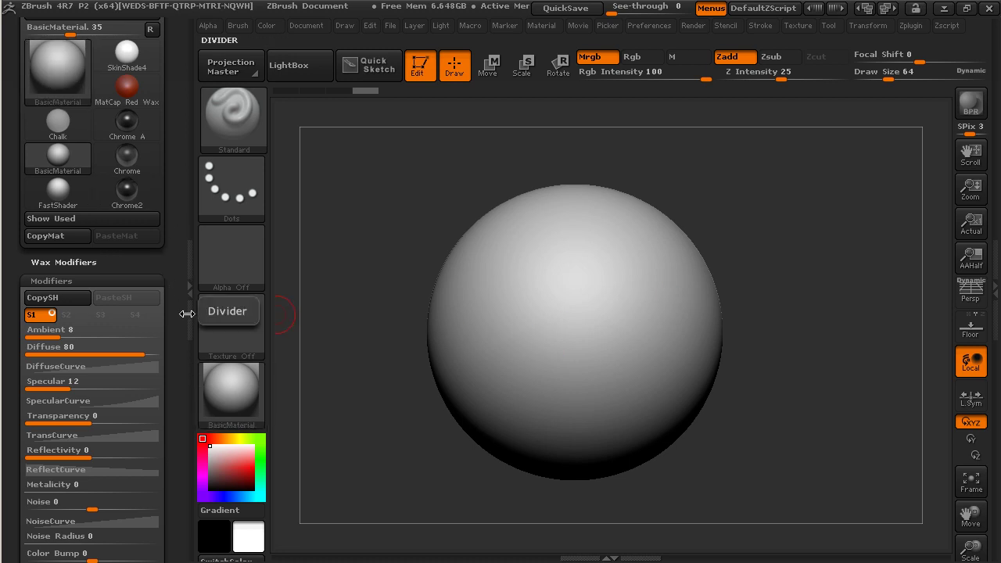
left_click_drag(82, 335, 84, 336)
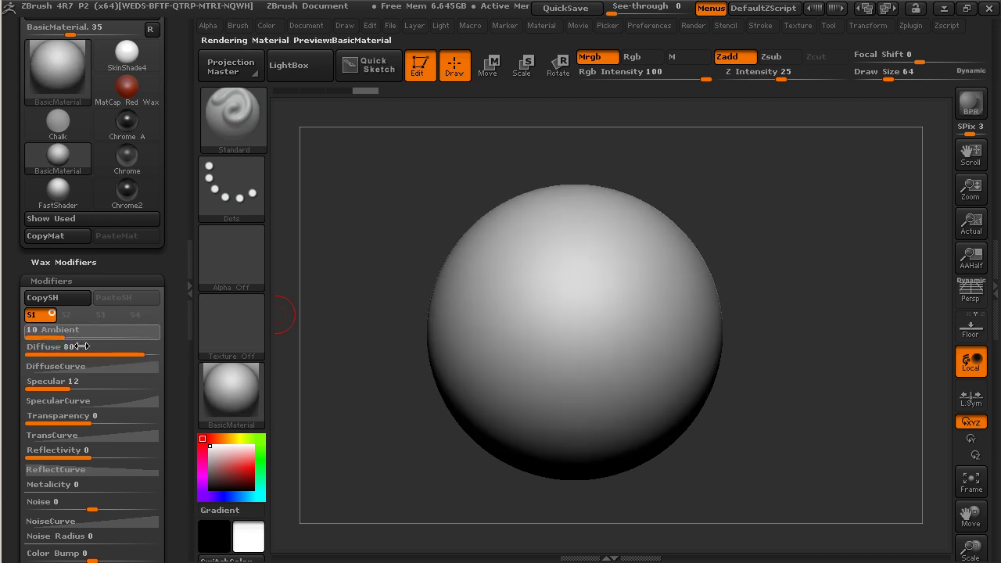
left_click(144, 353)
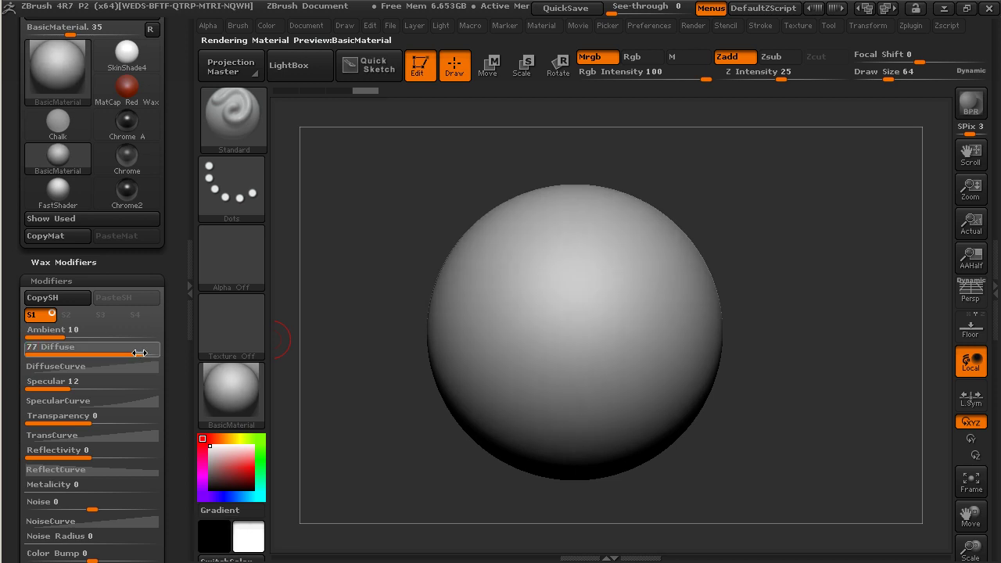
Bend the Diffuse curve with a middle control point and raise its starting point to the maximum.
left_click(136, 367)
mouse_move(137, 389)
left_mouse_down()
mouse_move(134, 423)
mouse_move(110, 401)
mouse_move(133, 405)
left_mouse_up()
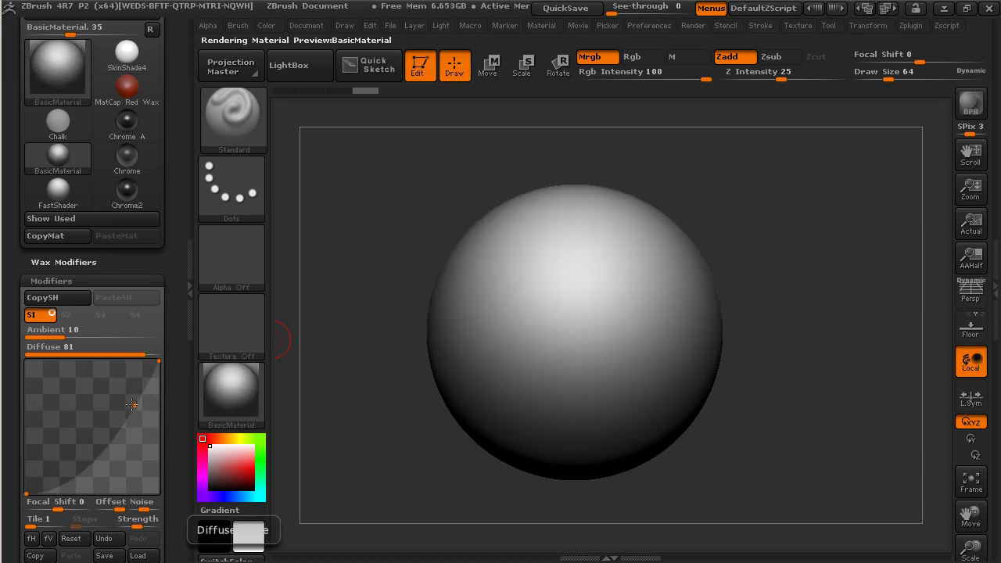
mouse_move(134, 406)
left_mouse_down()
mouse_move(79, 421)
mouse_move(123, 406)
left_mouse_up()
left_click_drag(26, 494, 23, 362)
left_click_drag(121, 407, 107, 436)
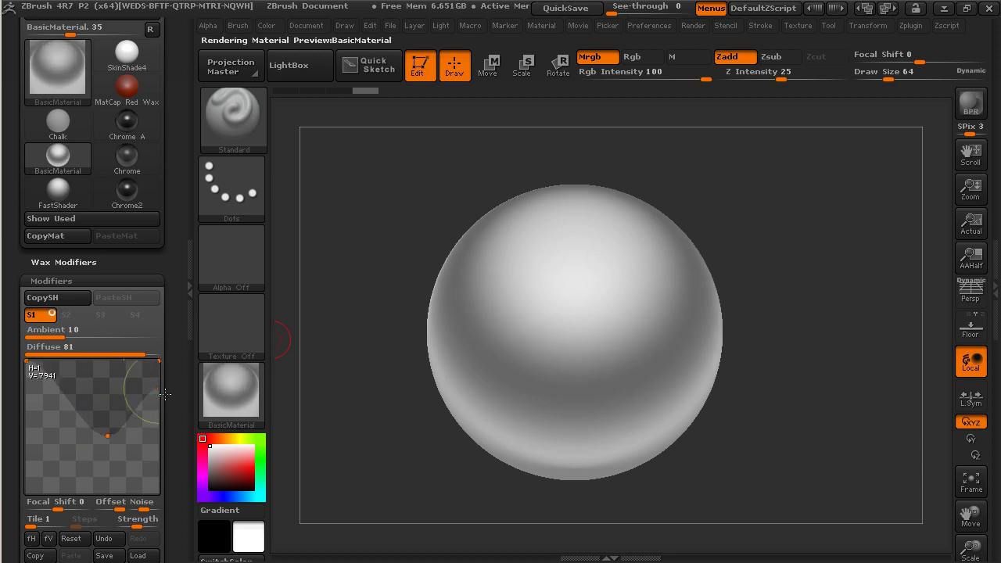
Turn the Diffuse curve into a straight falling line without the middle point, and reset the curve.
left_click_drag(163, 378, 154, 485)
left_click_drag(107, 436, 61, 540)
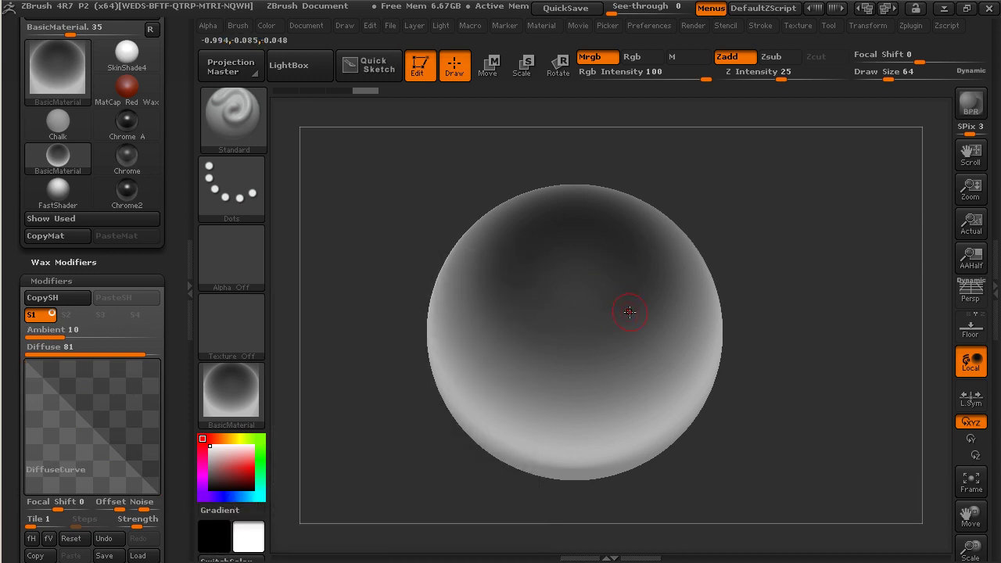
left_click_drag(806, 341, 841, 400)
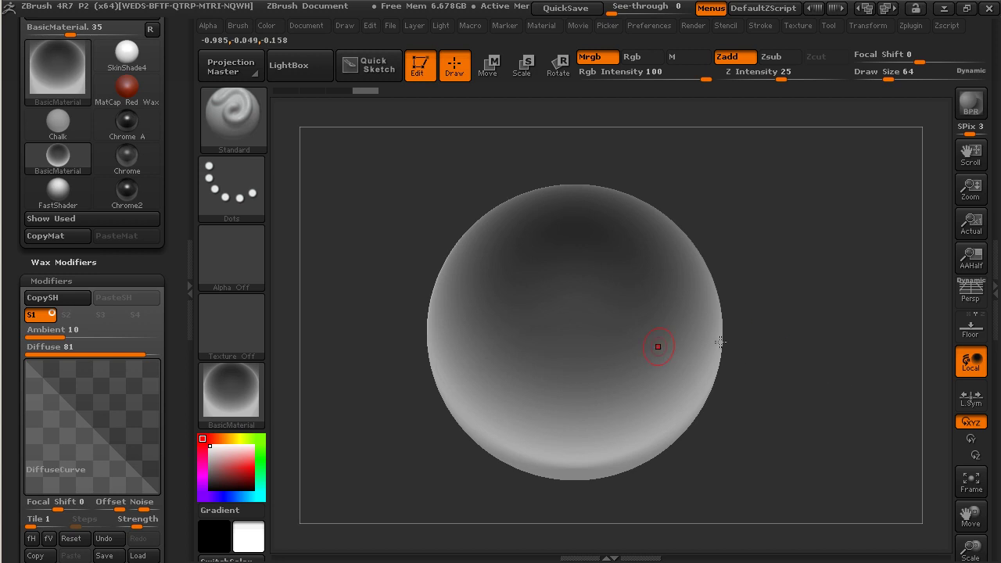
left_click(70, 538)
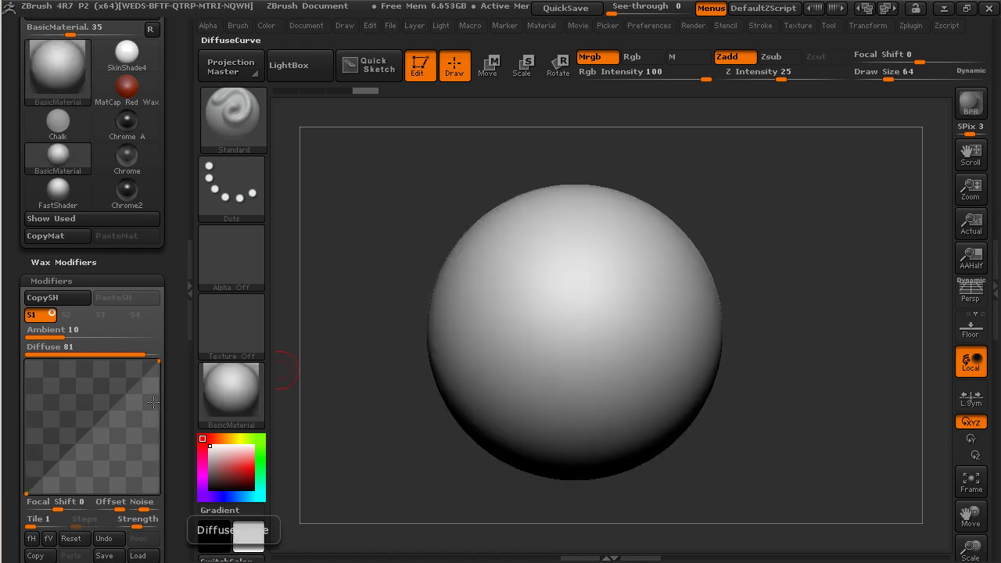
Reshape the Specular curve with a control point at about H 0.62, V 0.52 and set Specular to 26.
scroll(117, 375, "down", 5)
left_click_drag(70, 347, 125, 347)
left_click(123, 362)
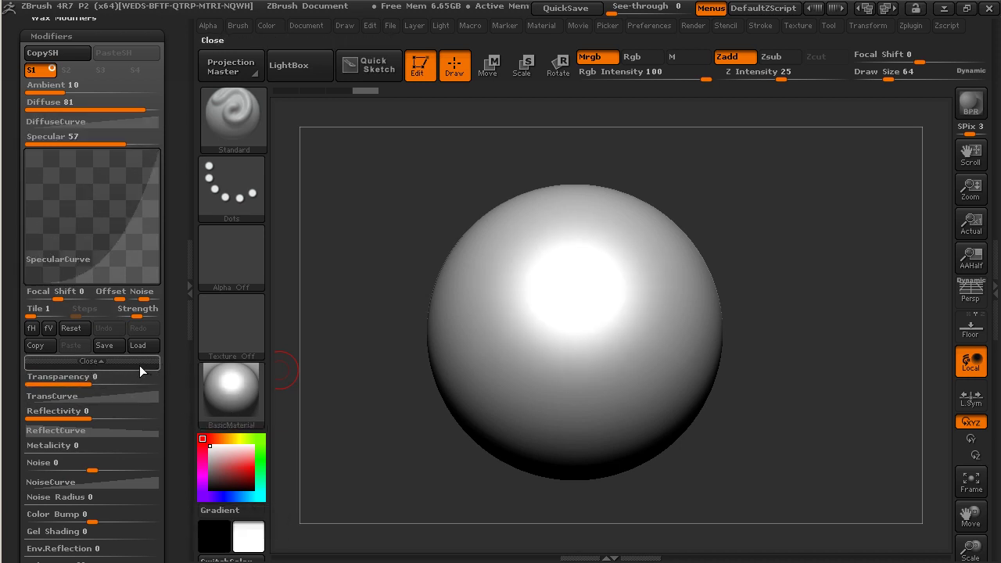
mouse_move(135, 218)
left_mouse_down()
mouse_move(152, 220)
mouse_move(118, 213)
left_mouse_up()
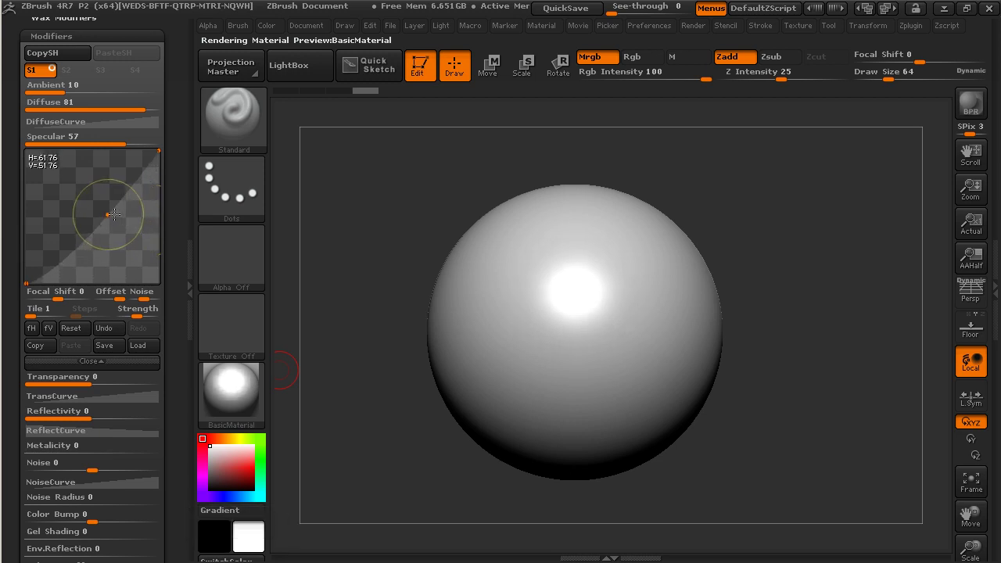
left_click_drag(123, 144, 92, 143)
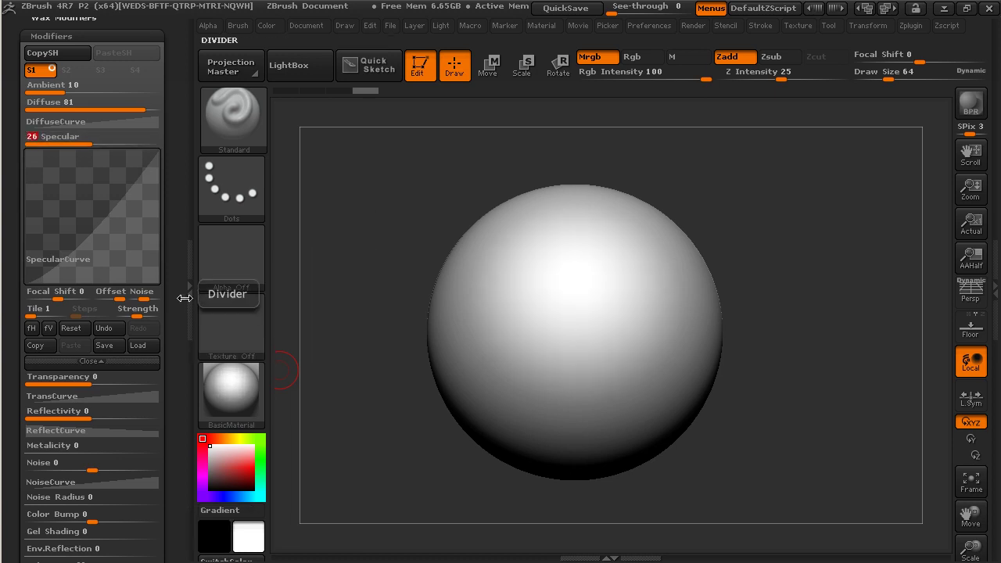
Examine the modifiers of the Chrome material and switch back to BasicMaterial.
left_click_drag(179, 383, 172, 441)
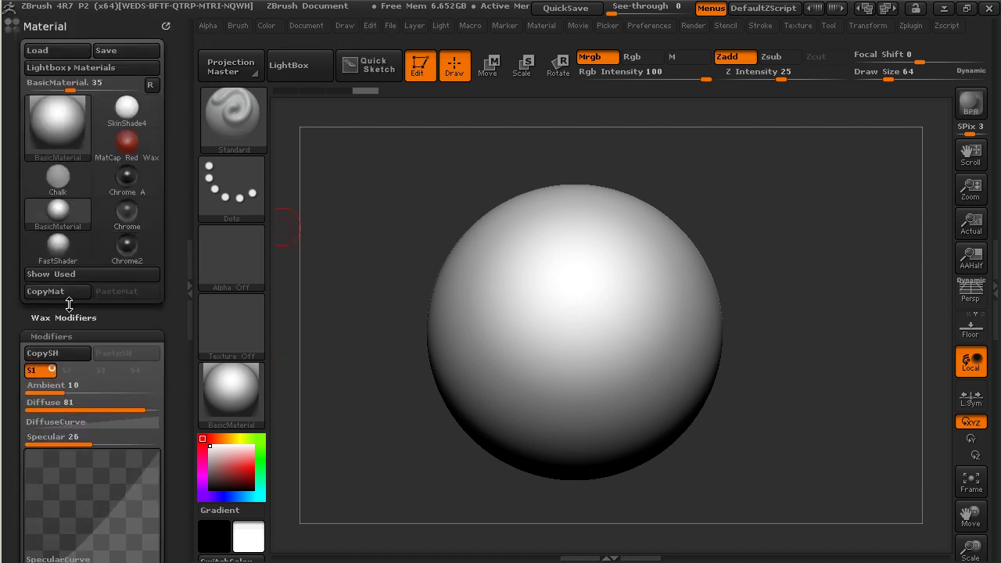
left_click(68, 337)
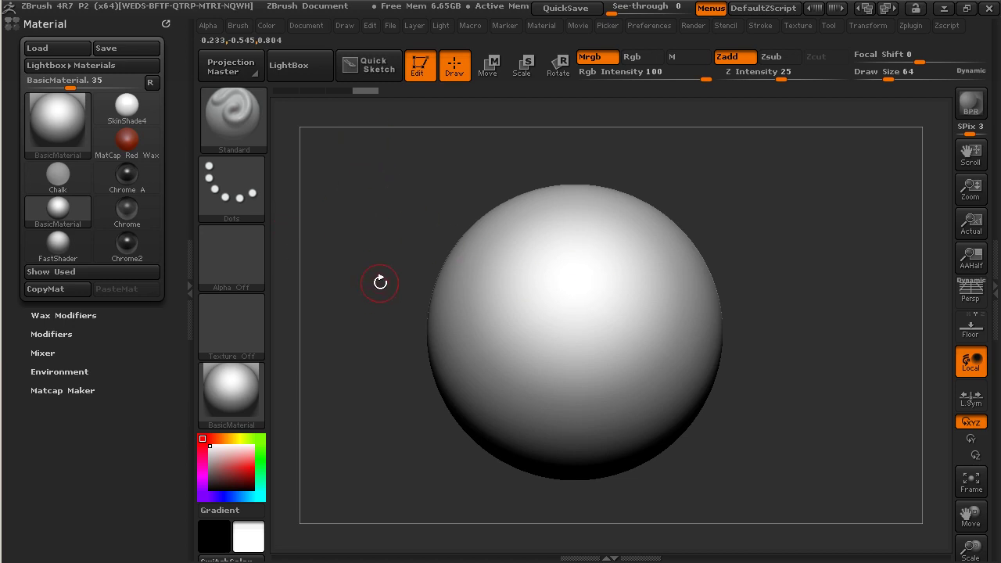
left_click(88, 149)
left_click(331, 365)
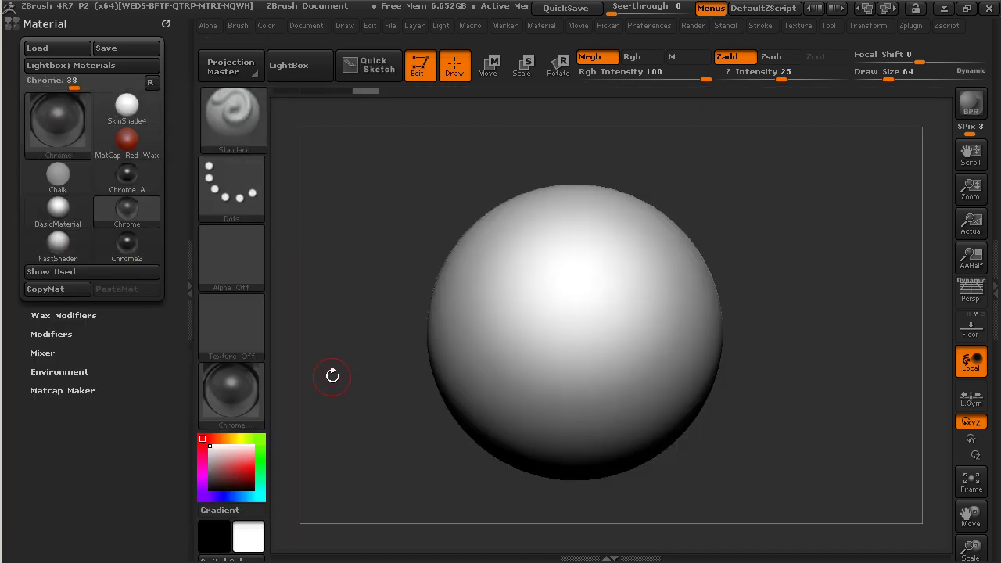
left_click(69, 333)
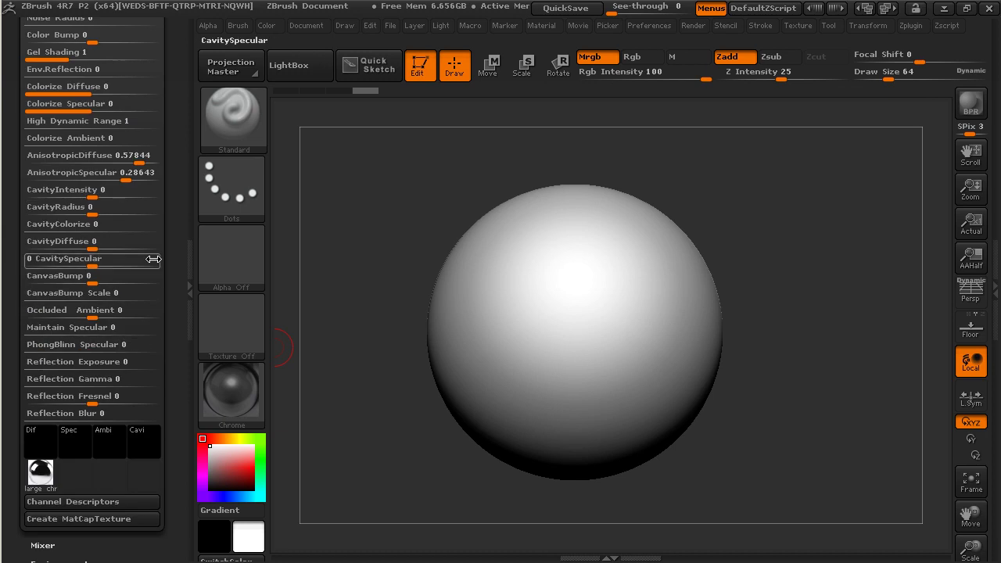
left_click_drag(177, 202, 170, 359)
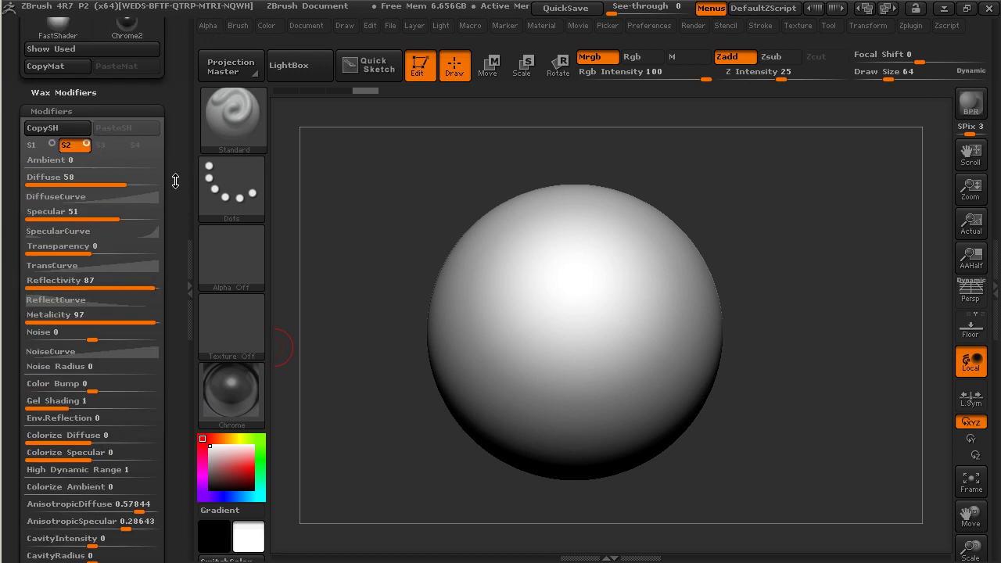
left_click_drag(175, 190, 175, 295)
left_click(65, 126)
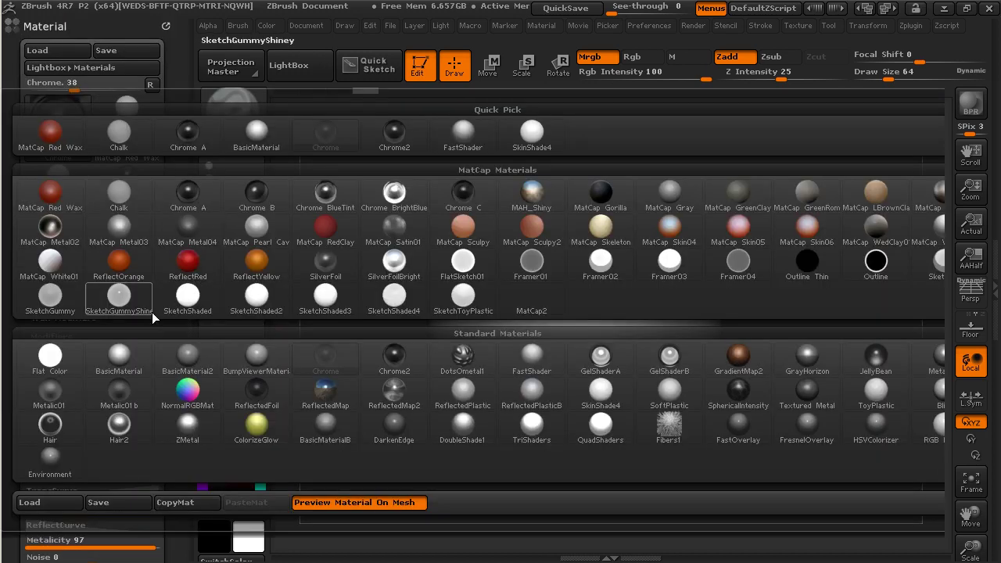
left_click(162, 354)
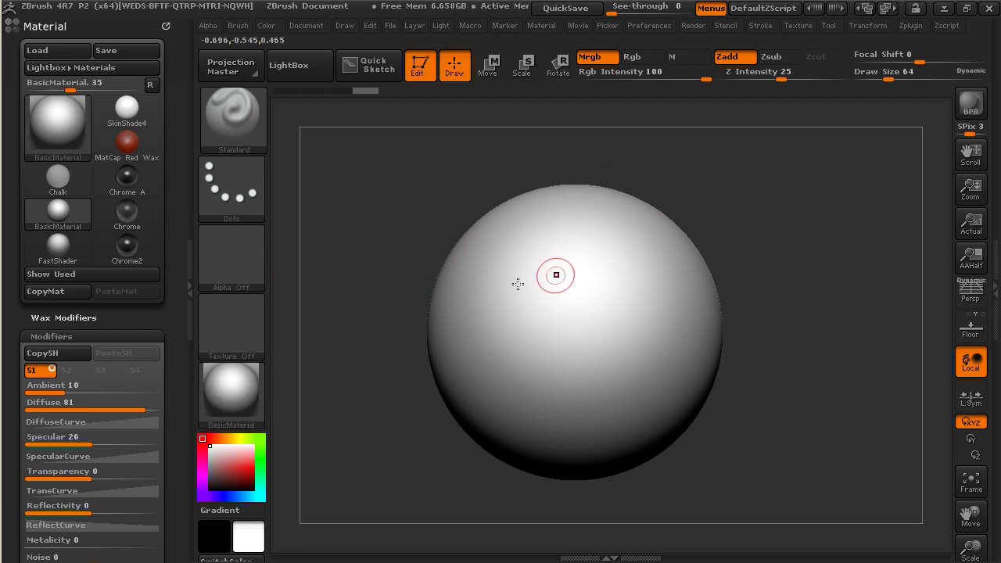
Select the ReflectRed material, turn off Zadd, and paint a filled round patch on the front of the sphere.
left_click(240, 410)
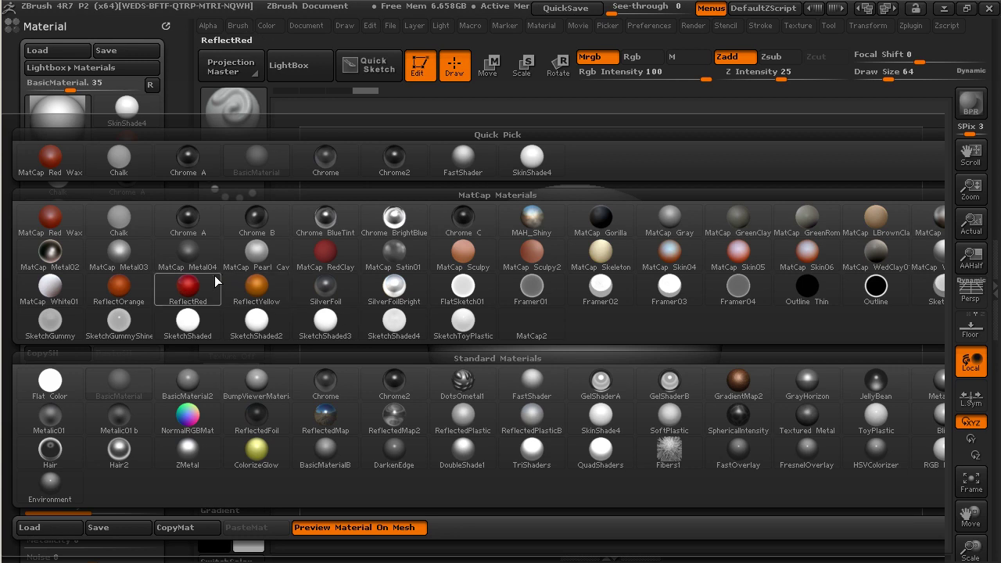
left_click(192, 293)
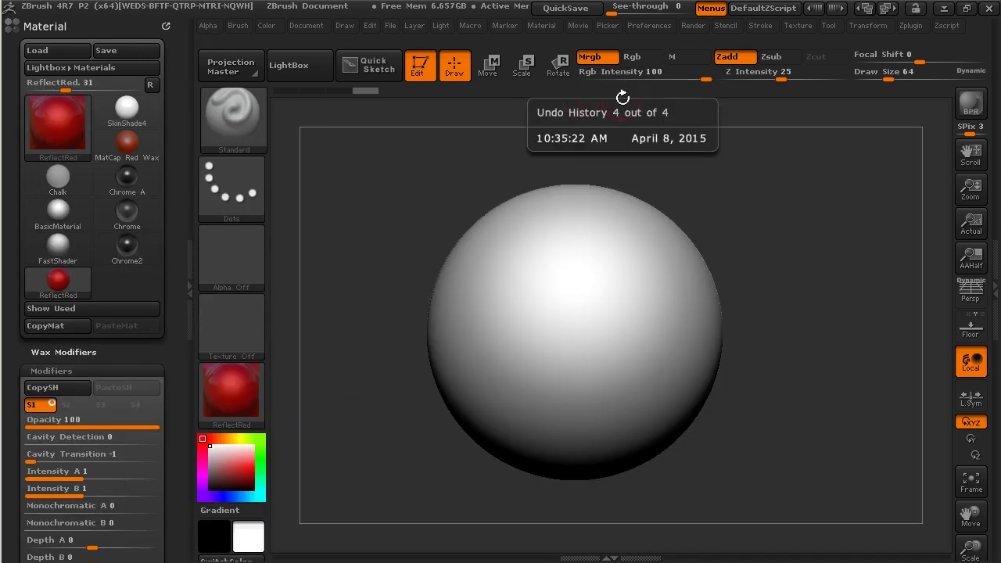
left_click(189, 263)
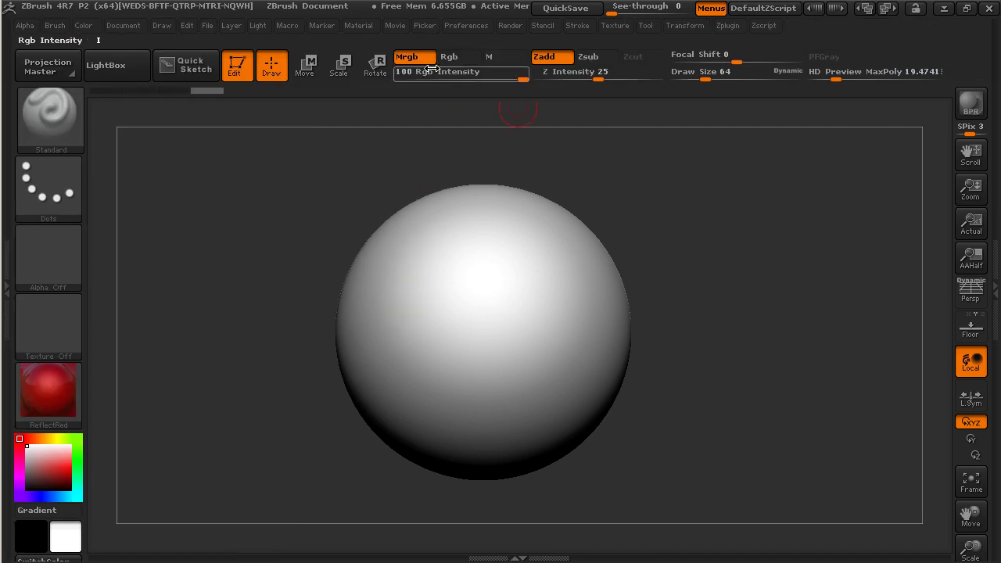
left_click(543, 56)
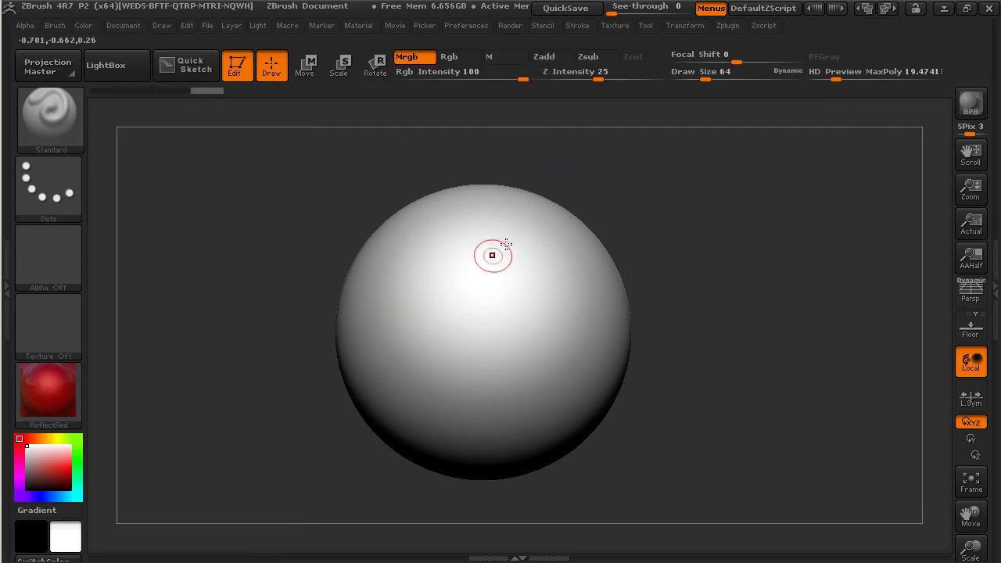
mouse_move(458, 317)
left_mouse_down()
mouse_move(486, 344)
mouse_move(478, 291)
mouse_move(489, 341)
left_mouse_up()
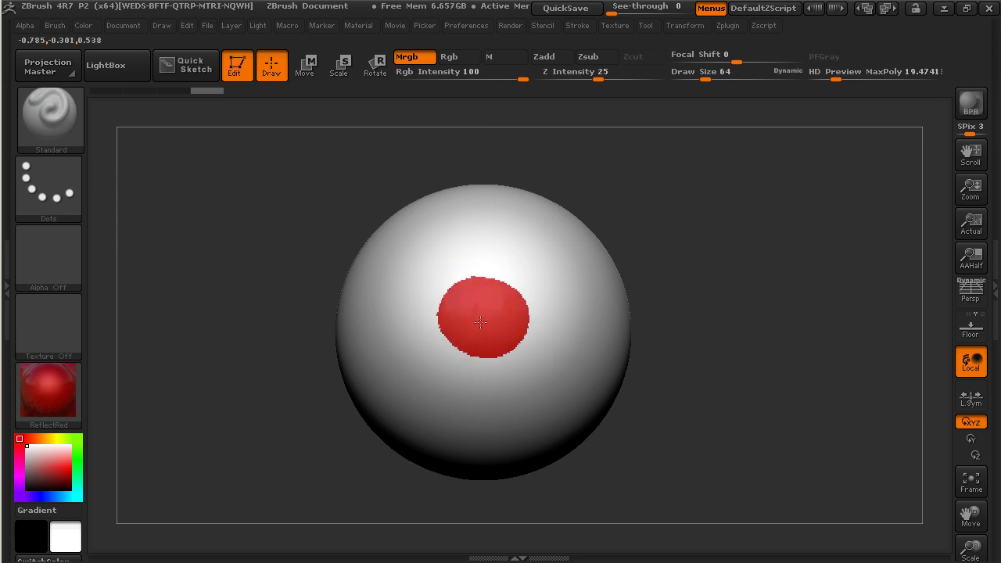
mouse_move(464, 295)
left_mouse_down()
mouse_move(462, 358)
mouse_move(531, 320)
mouse_move(450, 301)
mouse_move(466, 355)
mouse_move(510, 339)
mouse_move(535, 365)
mouse_move(526, 309)
left_mouse_up()
mouse_move(721, 209)
left_mouse_down()
mouse_move(713, 299)
mouse_move(722, 230)
mouse_move(696, 253)
mouse_move(745, 244)
mouse_move(693, 253)
mouse_move(711, 279)
mouse_move(722, 293)
mouse_move(736, 264)
mouse_move(771, 277)
mouse_move(769, 311)
mouse_move(780, 317)
mouse_move(766, 333)
mouse_move(785, 316)
mouse_move(791, 327)
mouse_move(775, 272)
mouse_move(744, 298)
mouse_move(764, 306)
mouse_move(468, 299)
left_mouse_up()
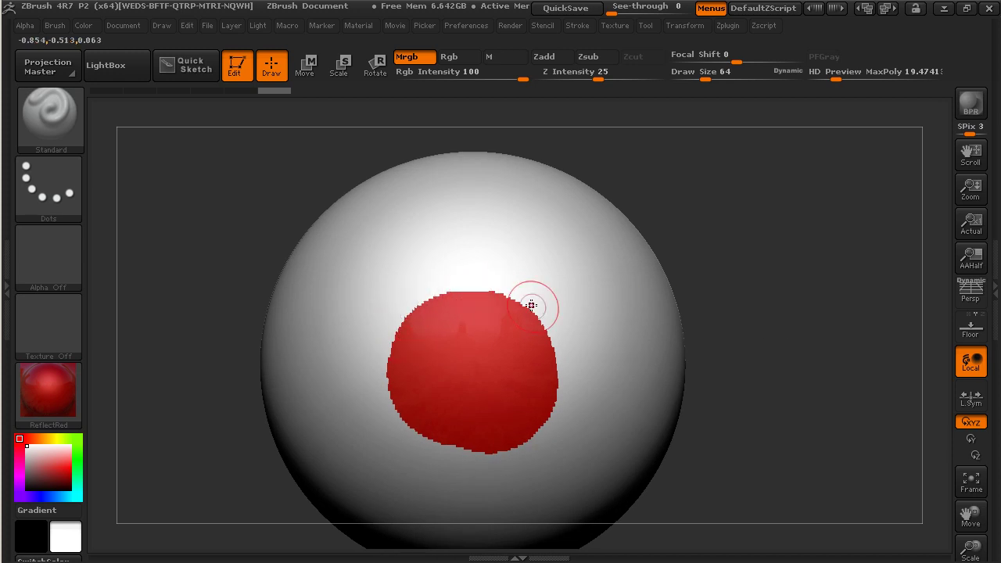
Paint an arc of MatCap Sculpy2 along the upper and left edge of the red patch.
left_click_drag(797, 261, 785, 277)
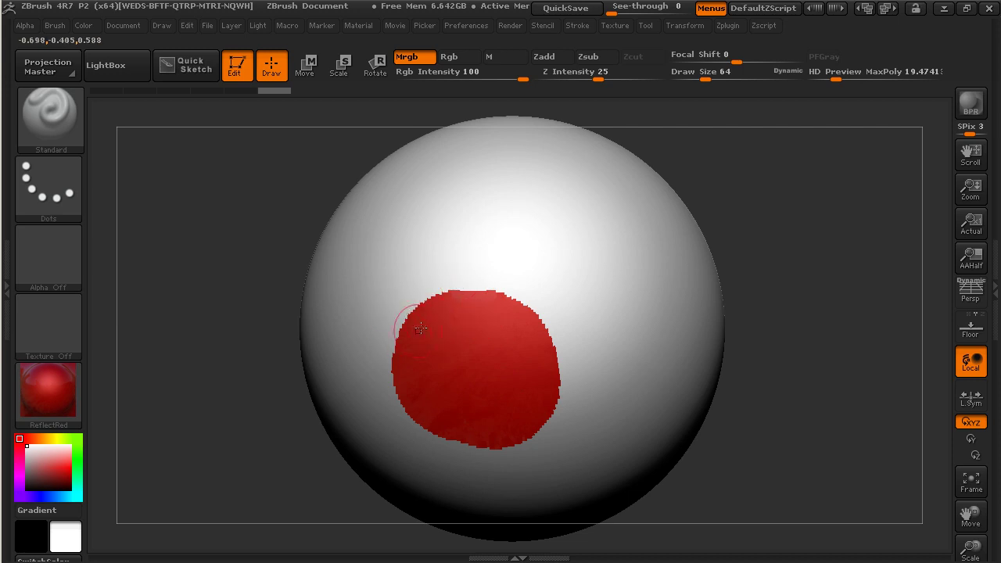
left_click_drag(796, 235, 820, 227)
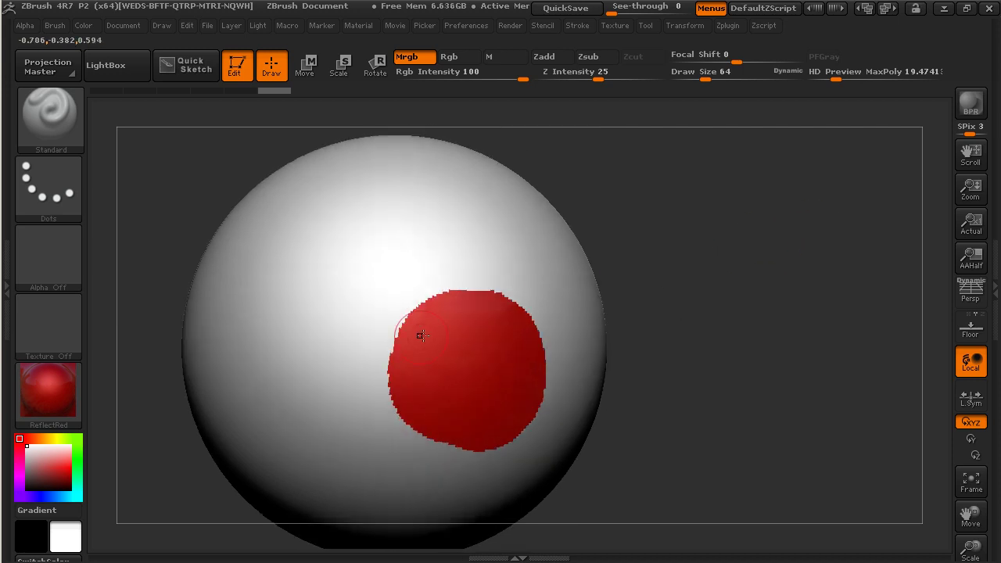
left_click_drag(660, 250, 561, 259)
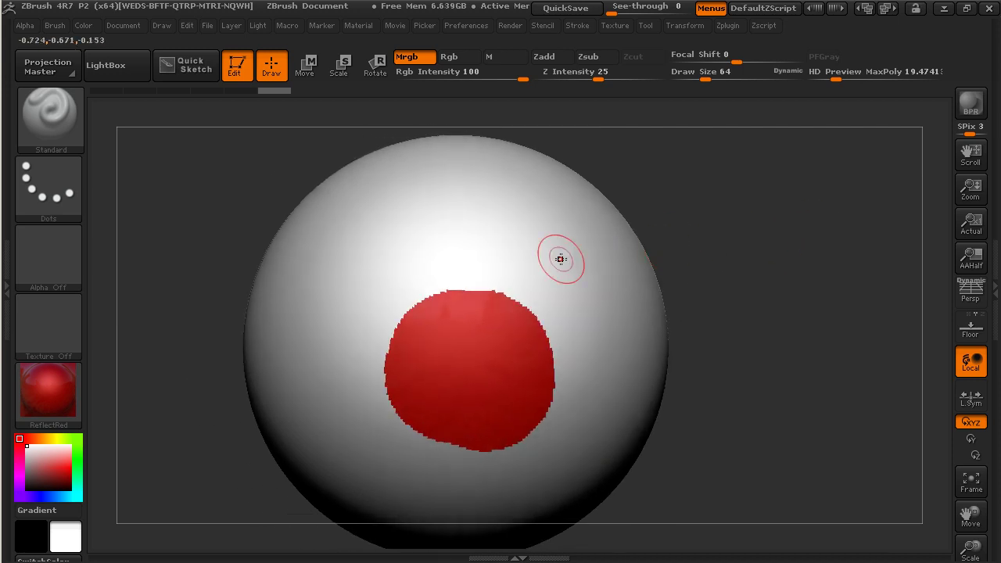
left_click(48, 391)
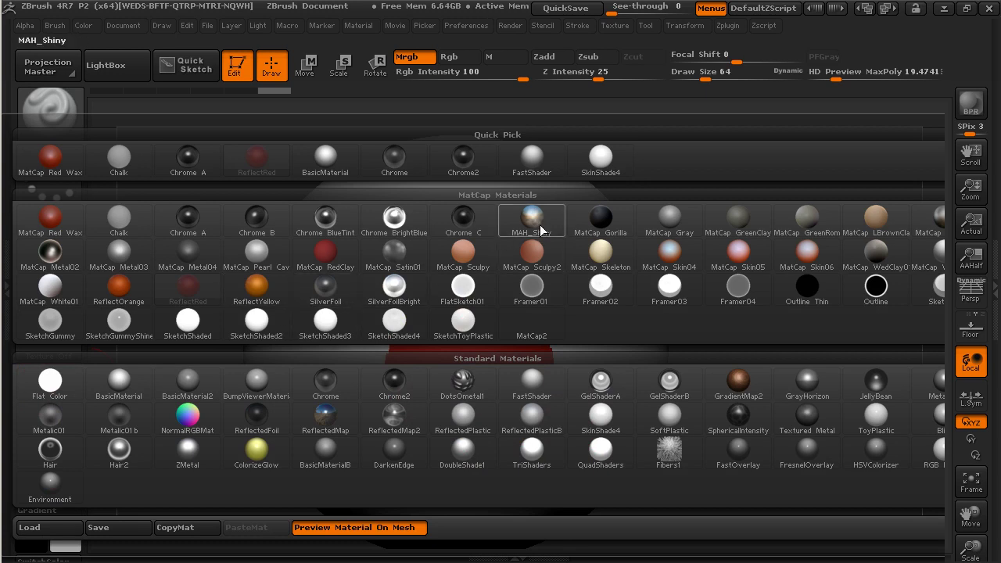
left_click(535, 255)
mouse_move(512, 278)
left_mouse_down()
mouse_move(461, 270)
mouse_move(395, 286)
mouse_move(365, 356)
mouse_move(376, 328)
left_mouse_up()
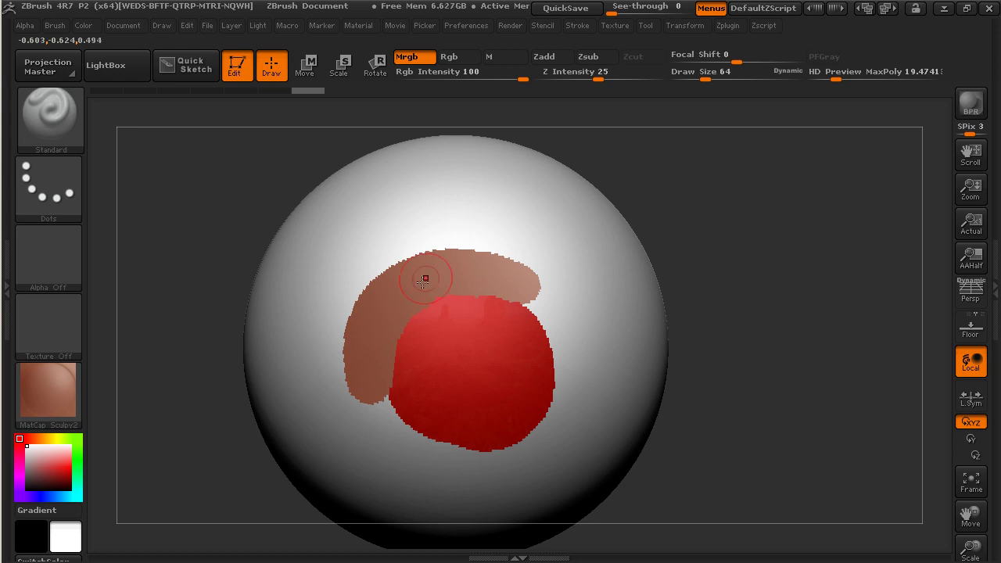
Paint a curved stroke of MatCap Skin05 down the right edge of the red patch.
left_click(49, 391)
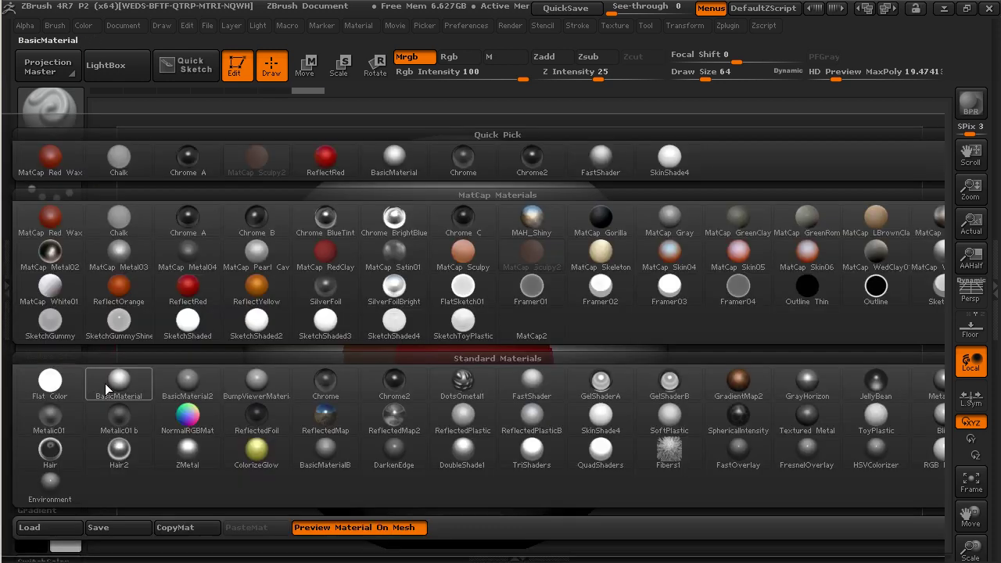
left_click(738, 254)
mouse_move(543, 304)
left_mouse_down()
mouse_move(566, 351)
mouse_move(563, 423)
mouse_move(547, 448)
left_mouse_up()
mouse_move(287, 472)
left_mouse_down()
mouse_move(329, 467)
mouse_move(283, 460)
mouse_move(245, 433)
left_mouse_up()
Paint a stroke of MatCap Metal02 along the lower edge of the red patch.
left_click(47, 390)
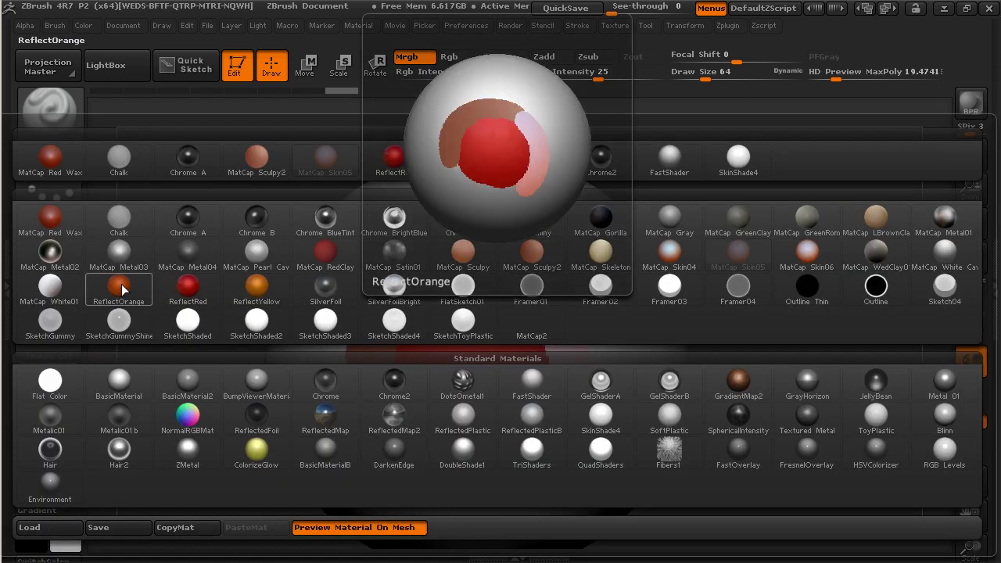
left_click(49, 251)
left_click_drag(206, 443, 290, 346)
mouse_move(383, 420)
left_mouse_down()
mouse_move(447, 469)
mouse_move(513, 469)
left_mouse_up()
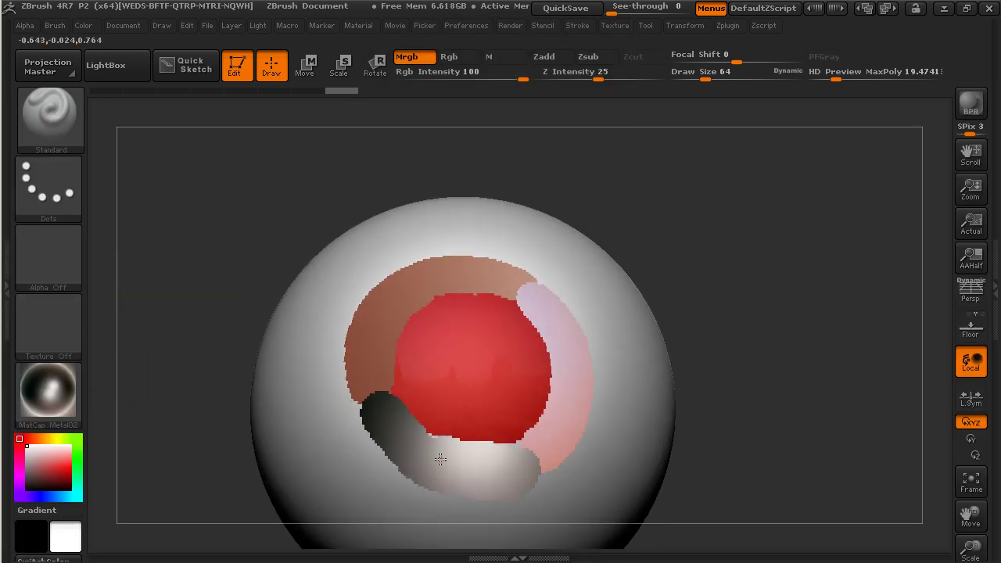
Inspect the borders between the painted materials from several angles and make a BPR render of the sphere.
left_click_drag(772, 429, 762, 453)
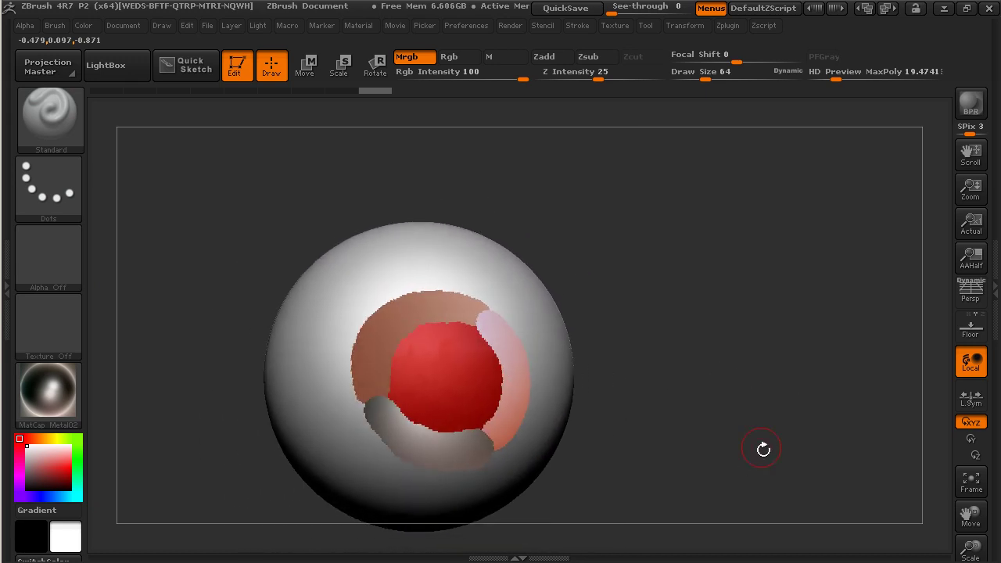
left_click_drag(706, 342, 747, 351, "alt")
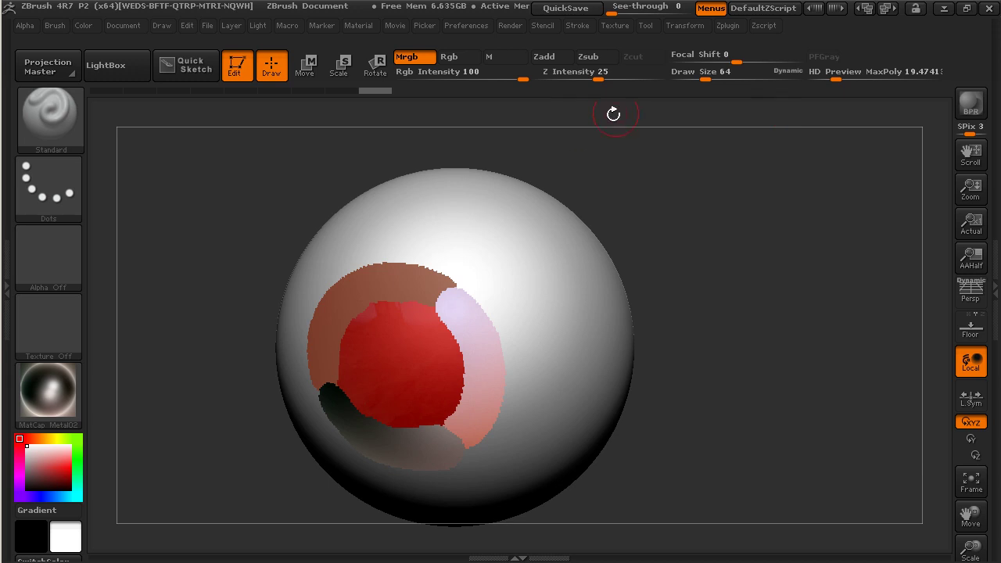
mouse_move(687, 261)
left_mouse_down()
mouse_move(731, 240)
mouse_move(691, 279)
mouse_move(695, 294)
left_mouse_up()
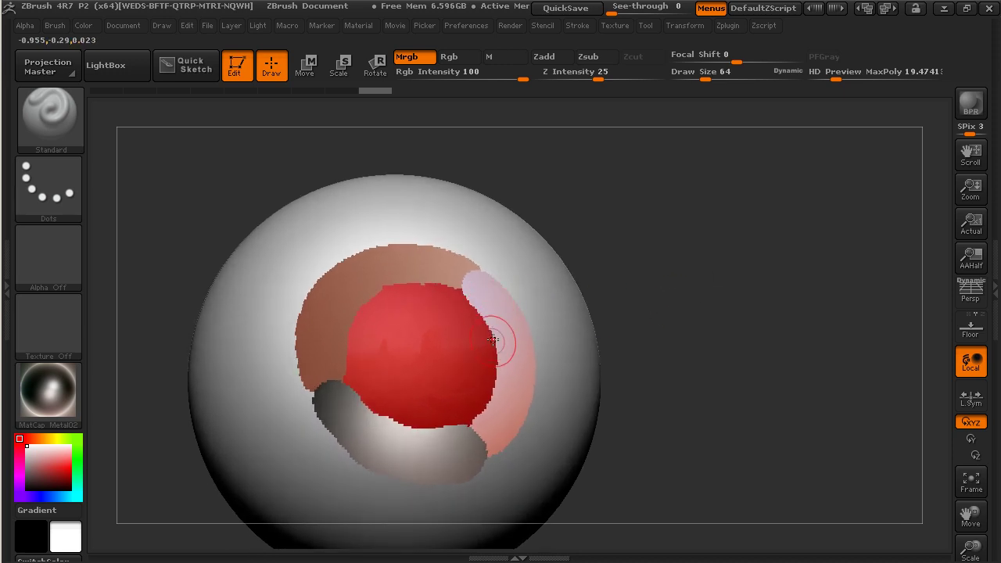
left_click_drag(674, 345, 775, 293)
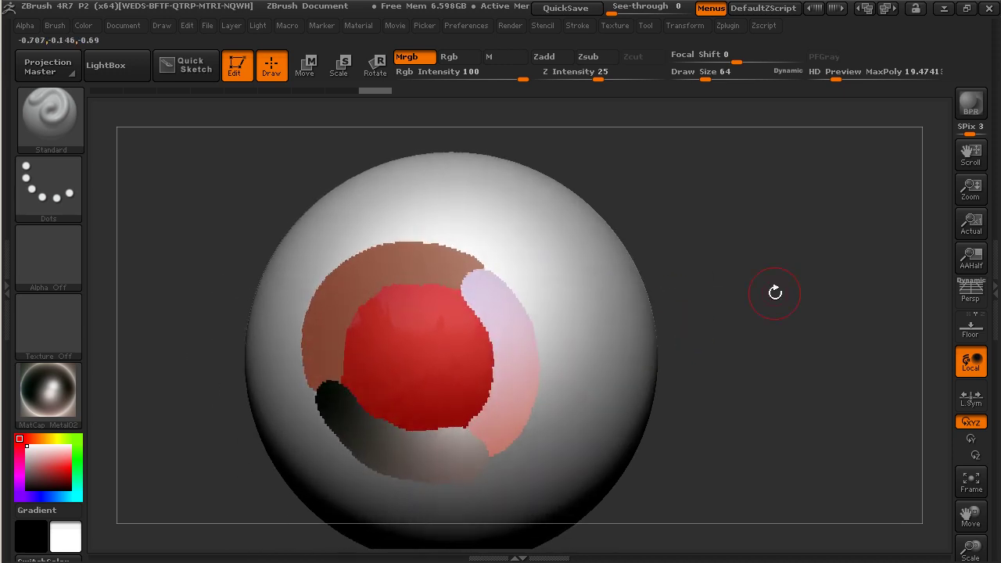
left_click(971, 107)
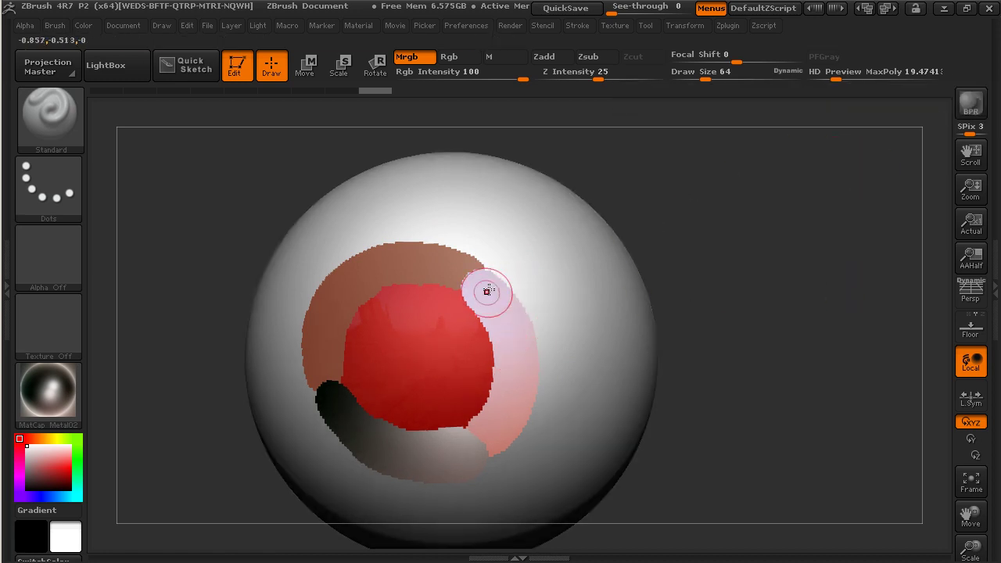
Make BPR renders of the painted sphere with Materials Blend-Radius at 5 and at 23 to compare the blending.
left_click(510, 26)
left_click(562, 152)
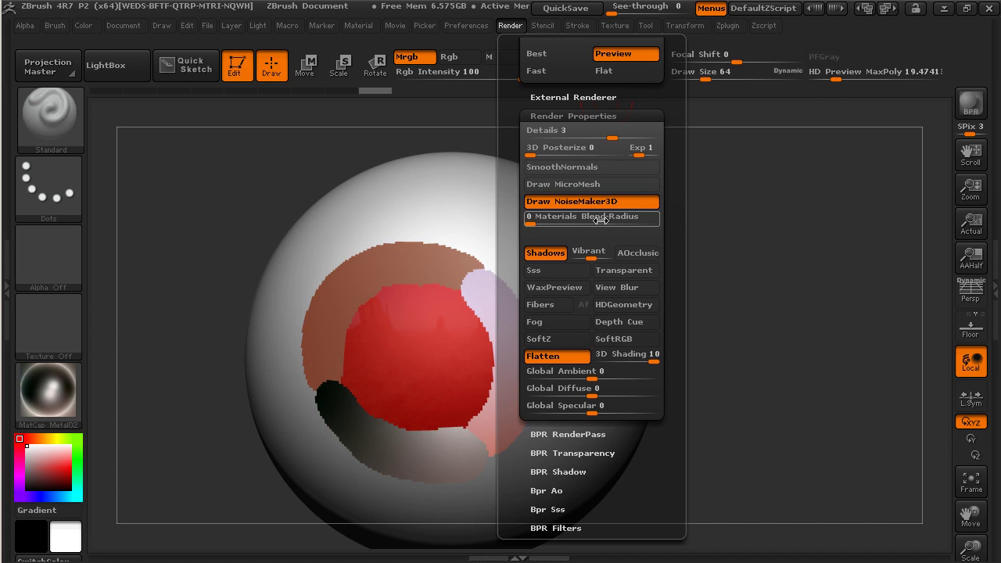
left_click_drag(532, 222, 536, 223)
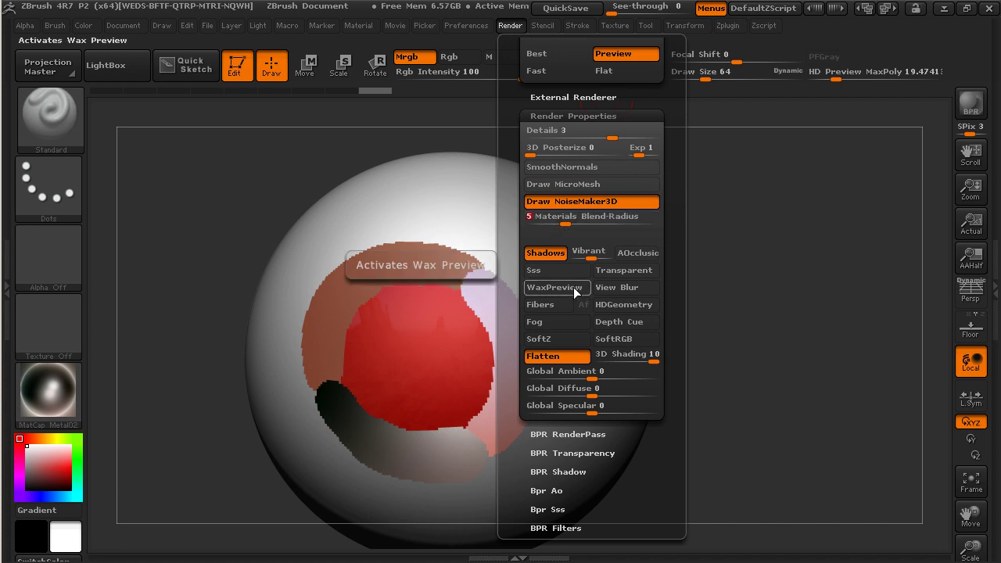
left_click(970, 104)
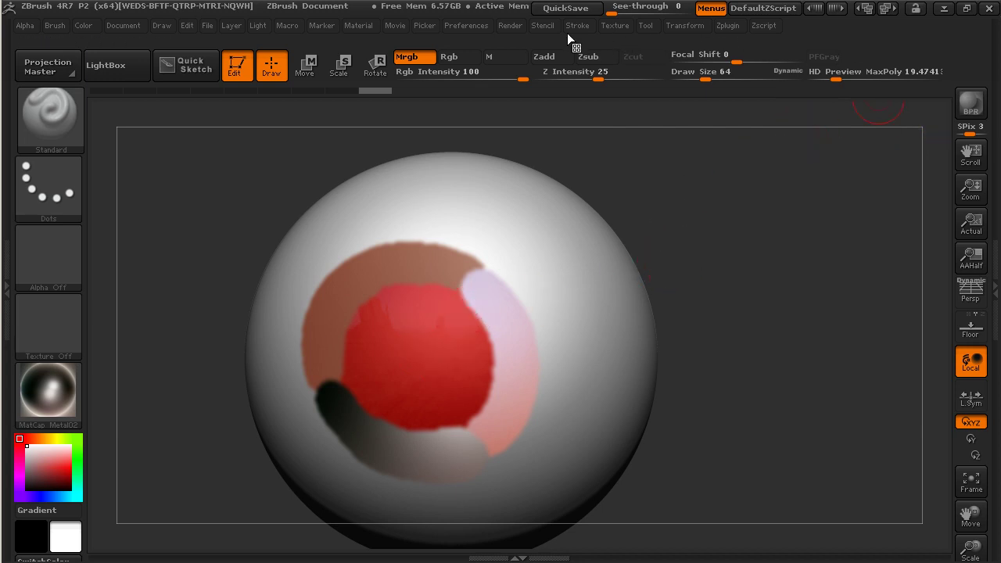
left_click(510, 25)
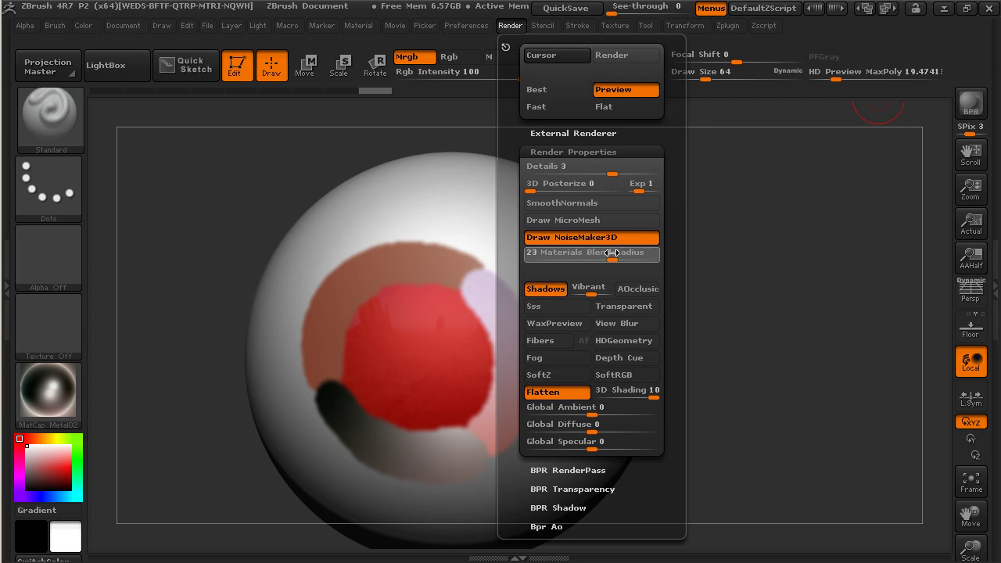
key("shift+r")
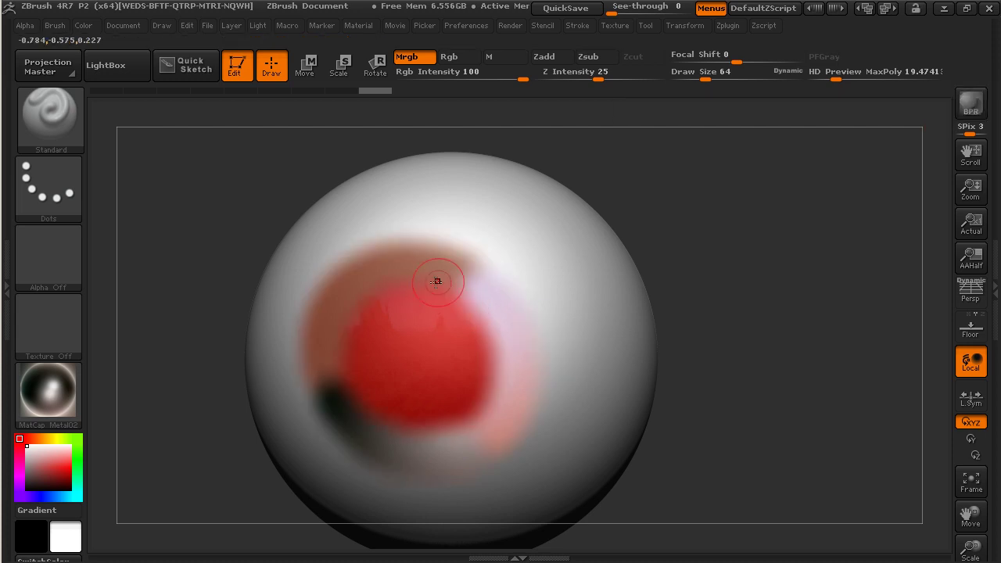
Set Materials Blend-Radius to 2 in the render properties and render the sphere with BPR.
left_click_drag(756, 268, 767, 230)
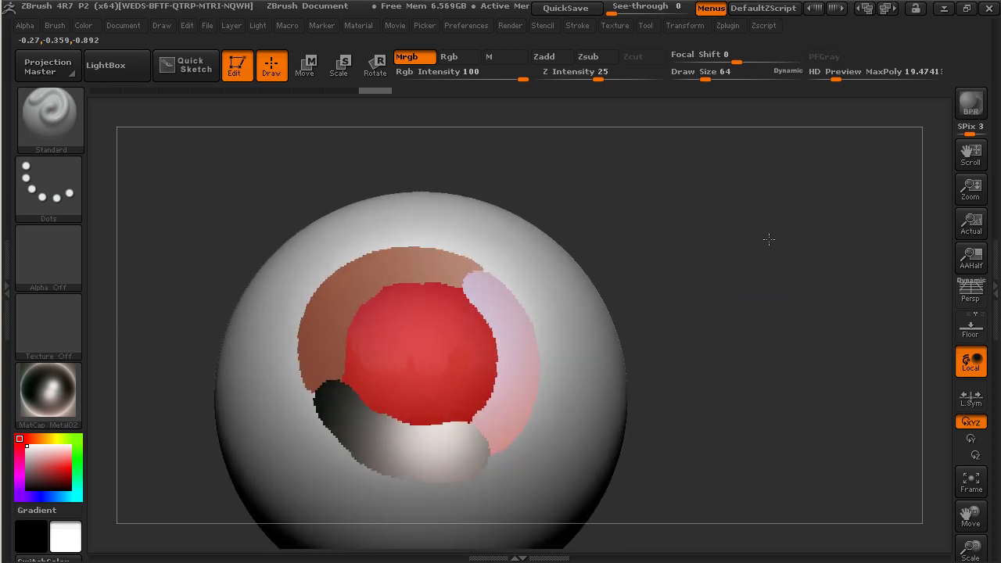
left_click(512, 25)
left_click_drag(592, 252, 564, 258)
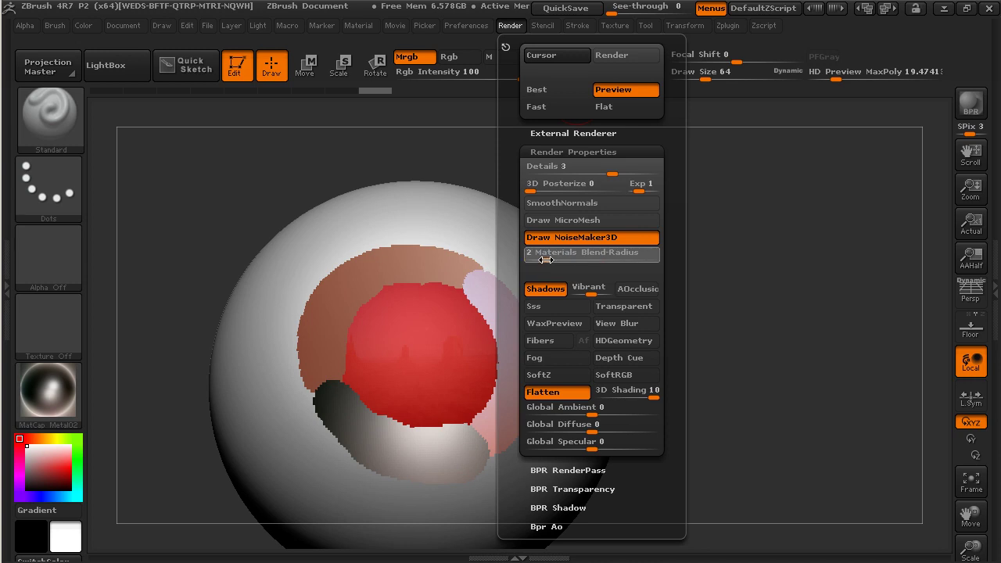
left_click(970, 104)
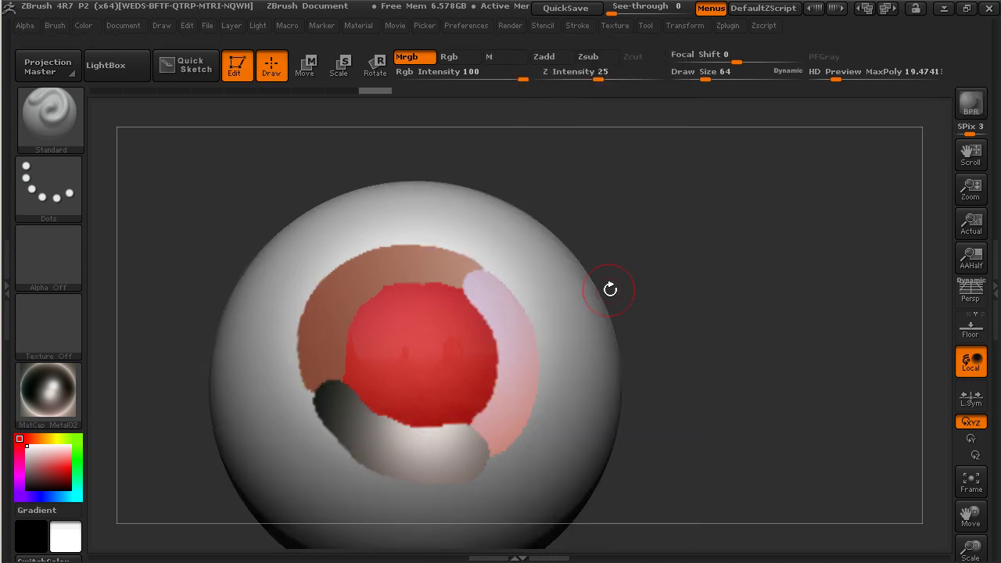
left_click_drag(662, 237, 656, 257)
left_click_drag(739, 270, 685, 212, "alt")
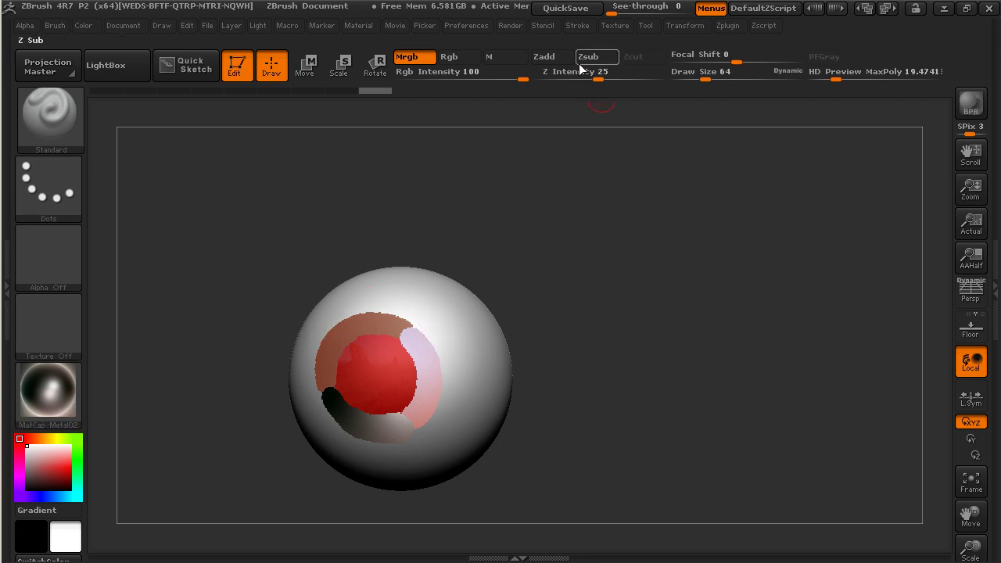
Fill the whole sphere with MatCap Metal02 using SubTool Master's Fill with the Material option.
left_click(727, 25)
left_click(835, 327)
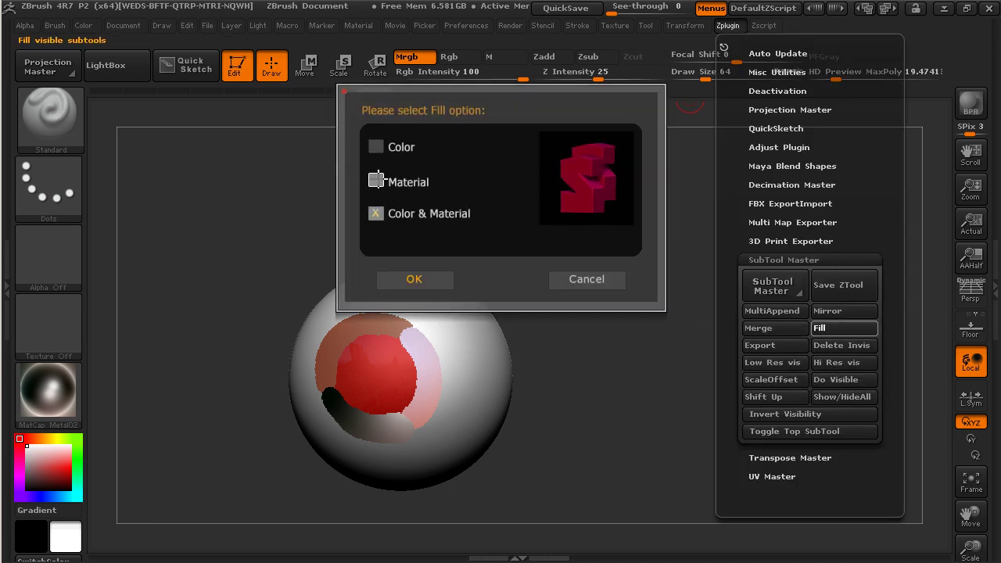
left_click(376, 181)
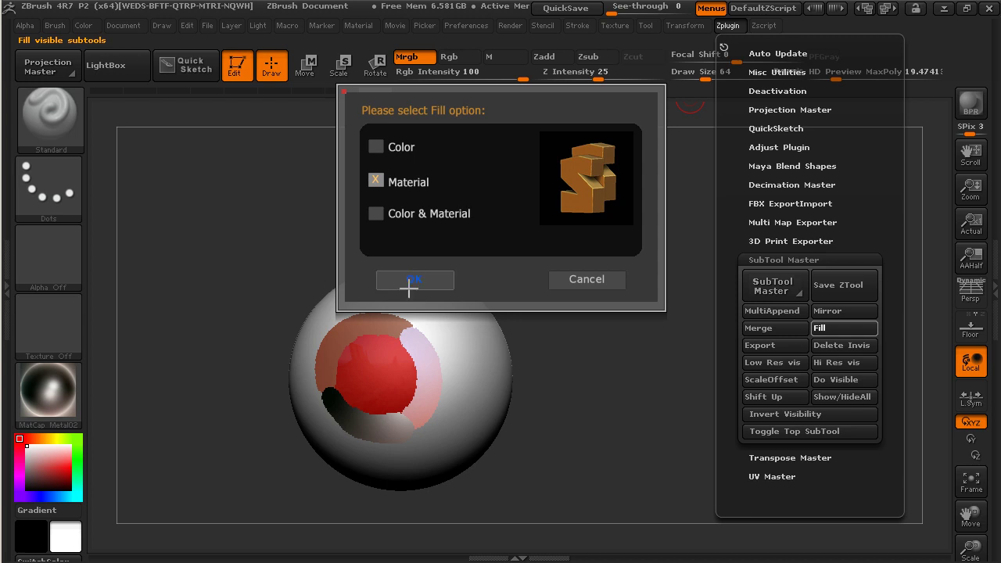
left_click(438, 279)
left_click_drag(649, 310, 644, 357)
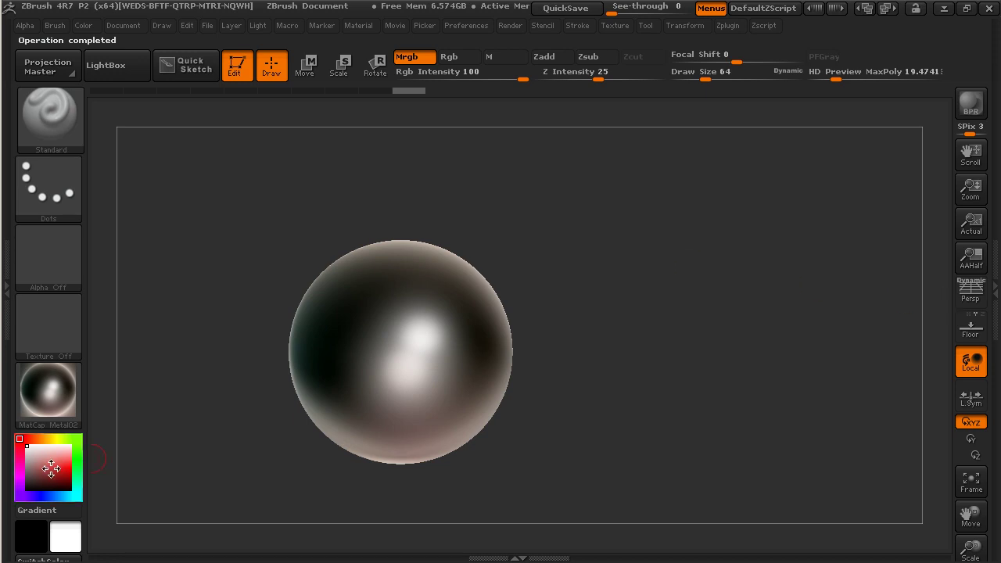
left_click(63, 409)
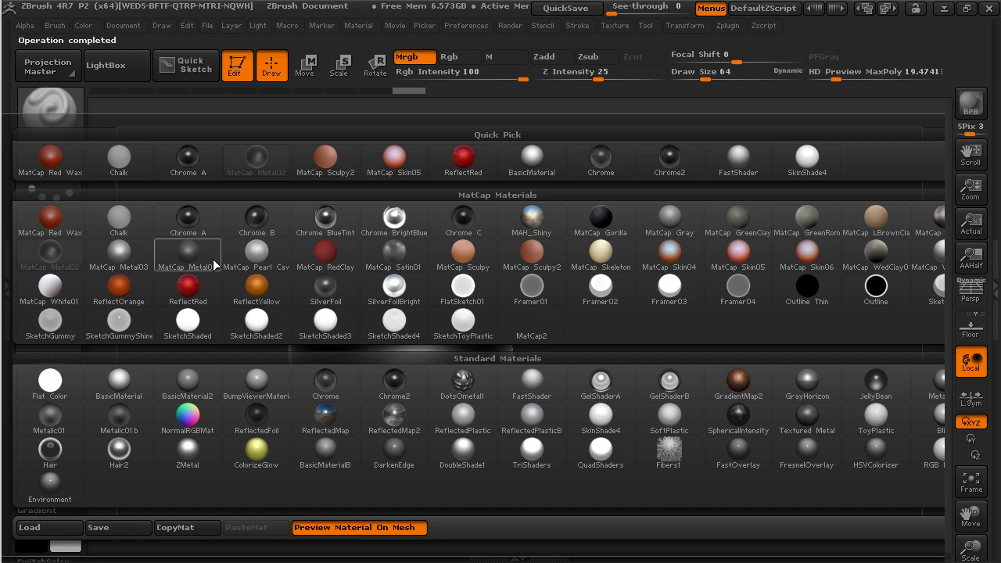
mouse_move(512, 261)
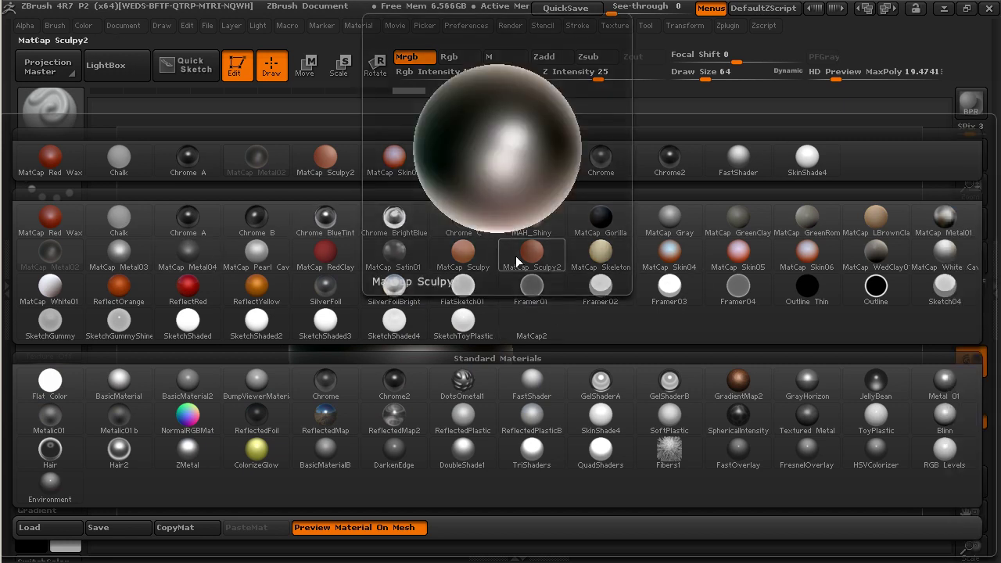
left_click(534, 219)
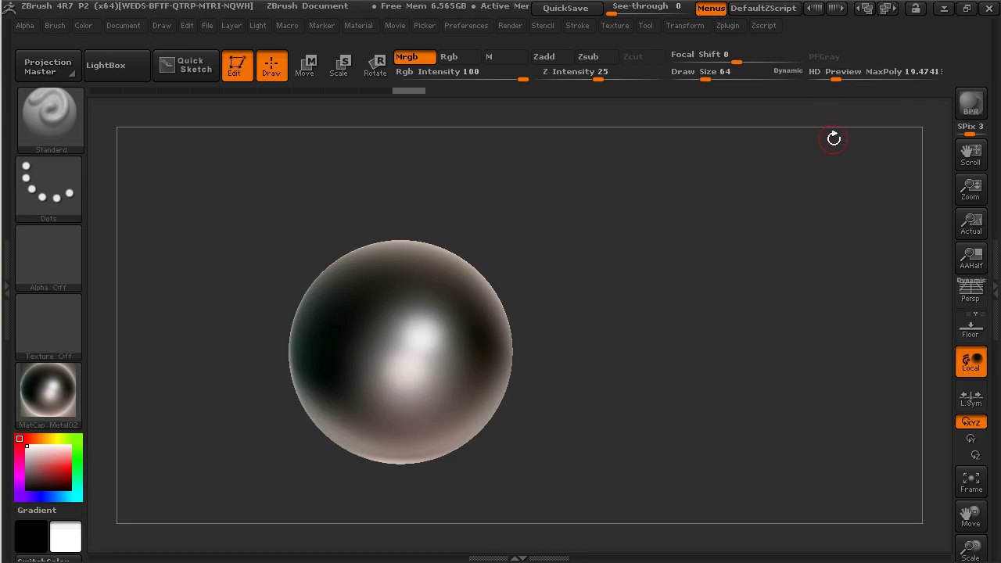